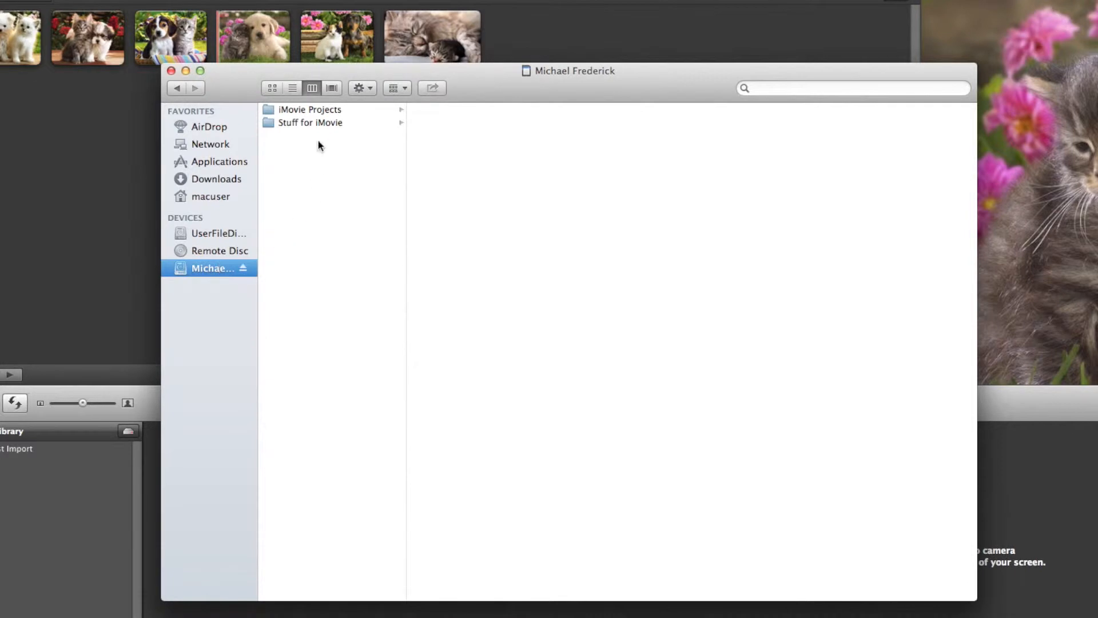
# - Open the audio folder inside Stuff for iMovie and listen to the recording STE_000.wav
pyautogui.click(327, 124)
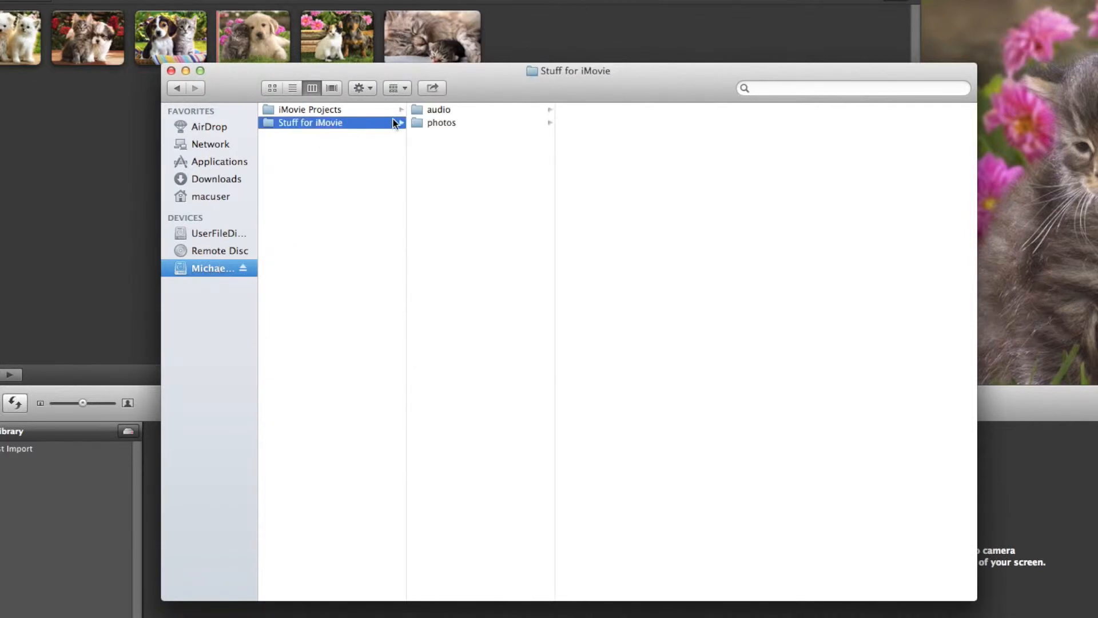
pyautogui.click(447, 111)
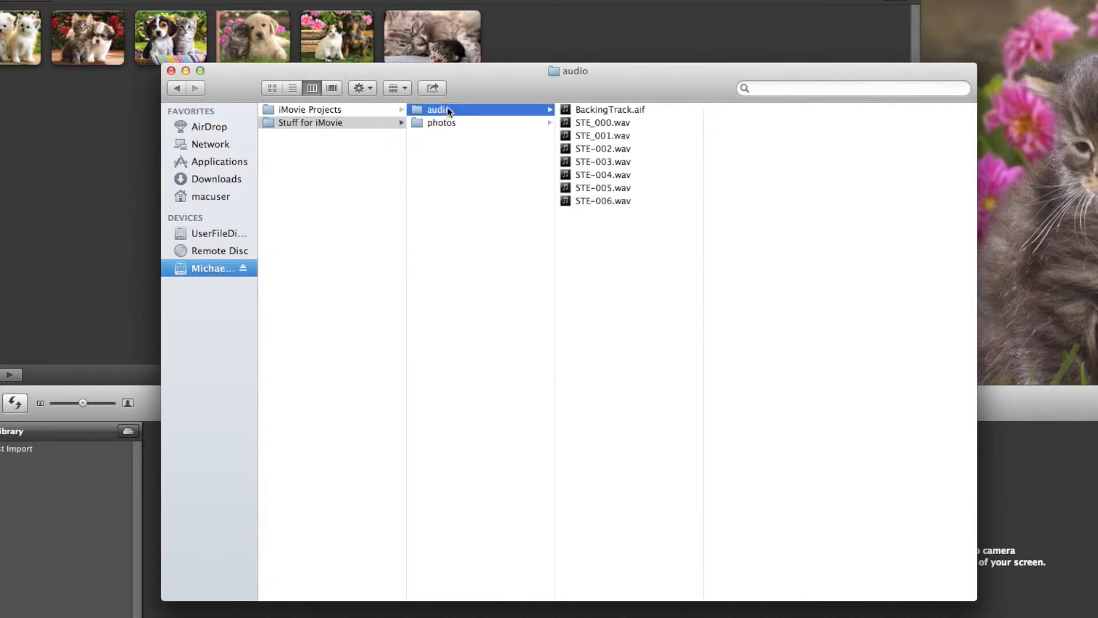
pyautogui.click(598, 125)
pyautogui.moveTo(832, 276)
pyautogui.click(839, 296)
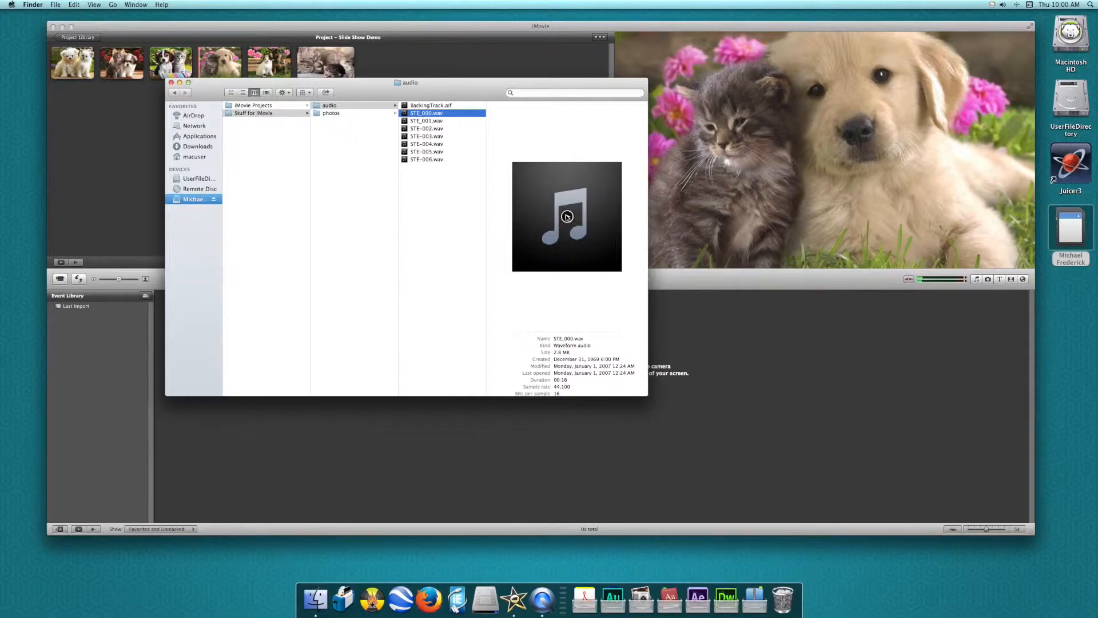
# - Add STE_000.wav to the Slide Show Demo project as an audio clip attached to the first photo
pyautogui.moveTo(455, 90); pyautogui.dragTo(123, 104)
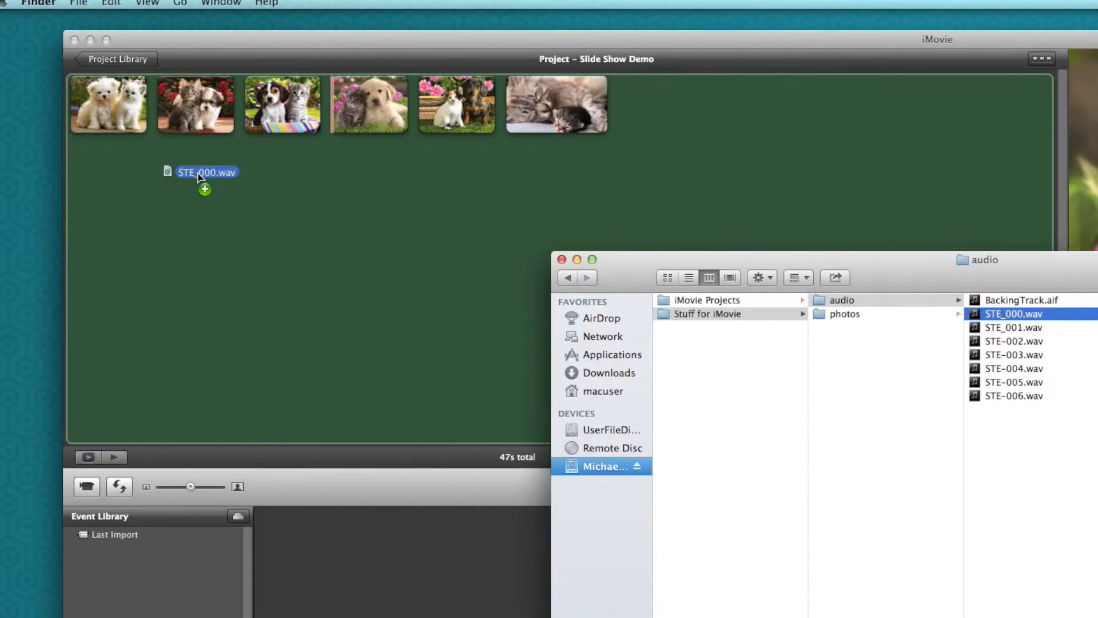
pyautogui.moveTo(198, 176); pyautogui.dragTo(92, 119)
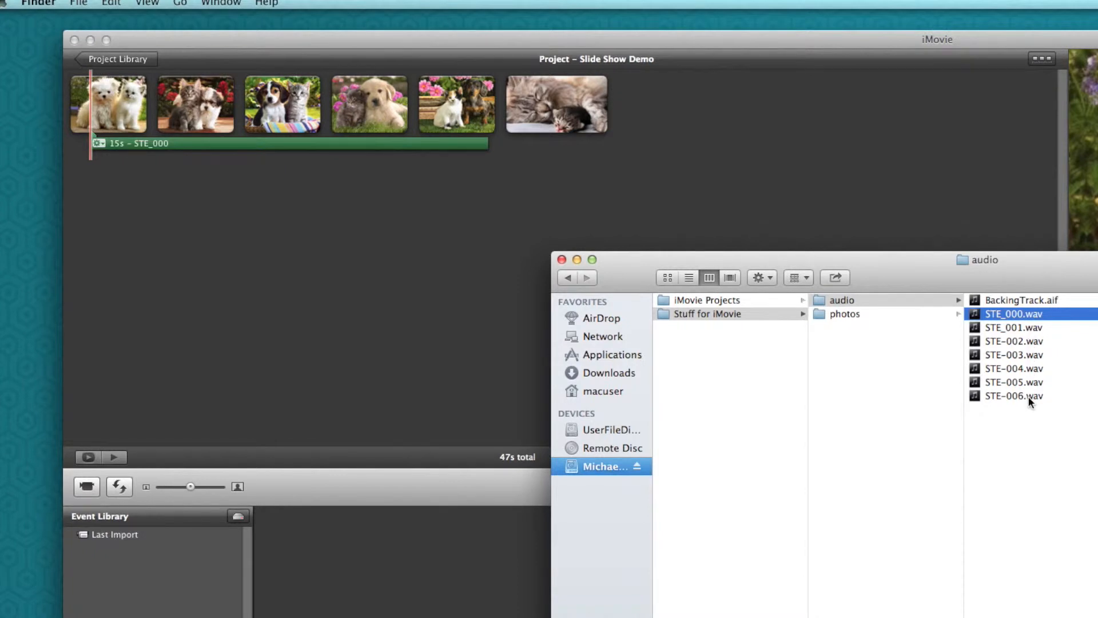
# - Delete the STE_000 audio clip from the project
pyautogui.click(215, 152)
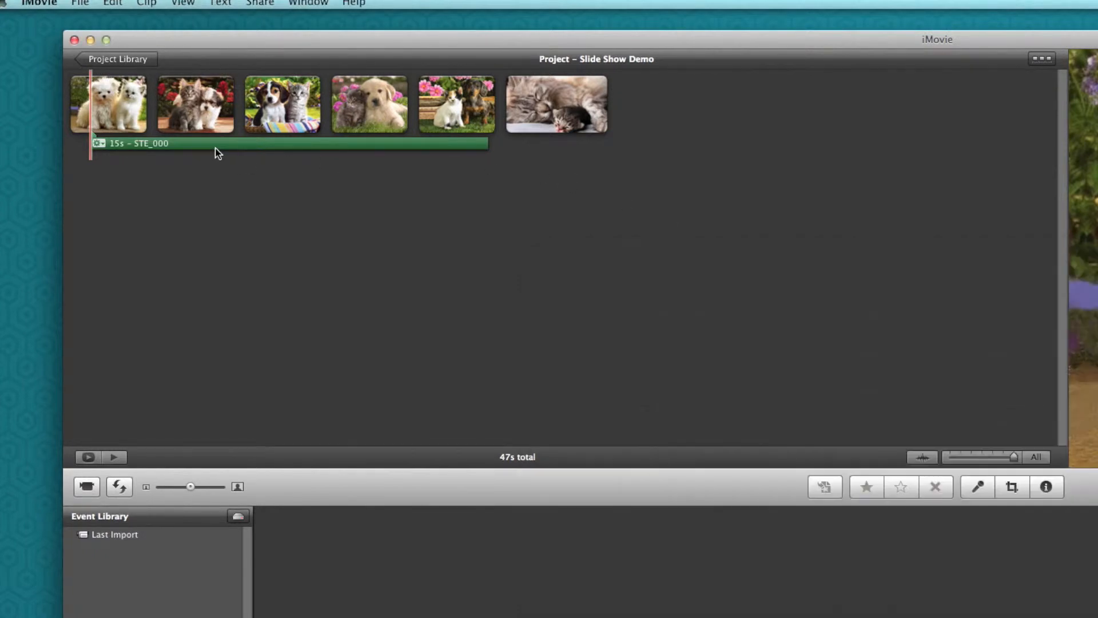
pyautogui.click(216, 144)
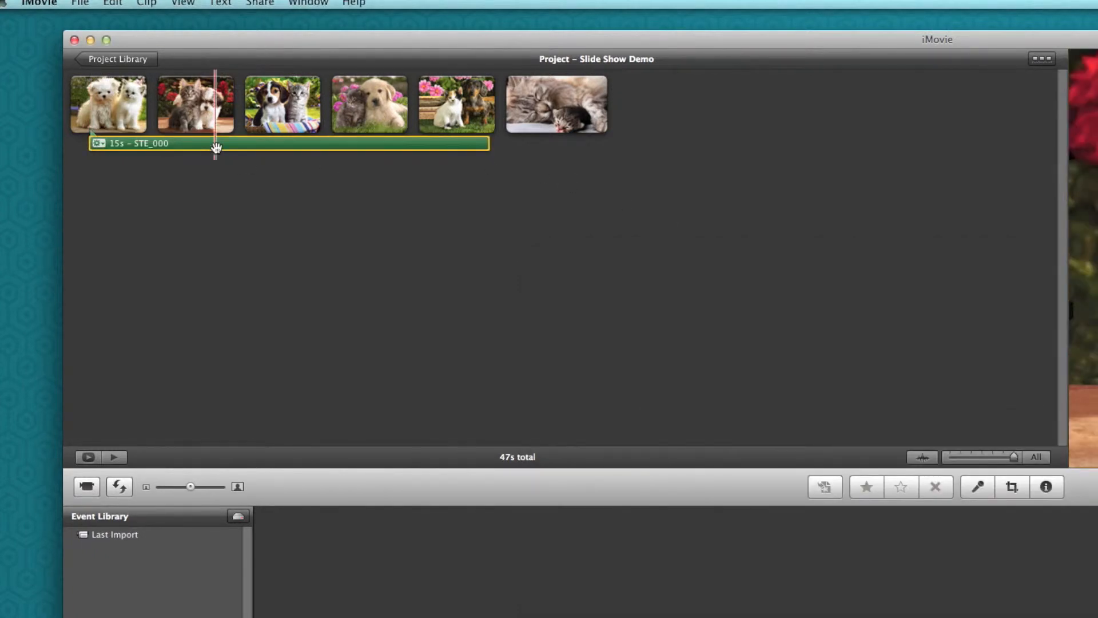
pyautogui.press('Delete')
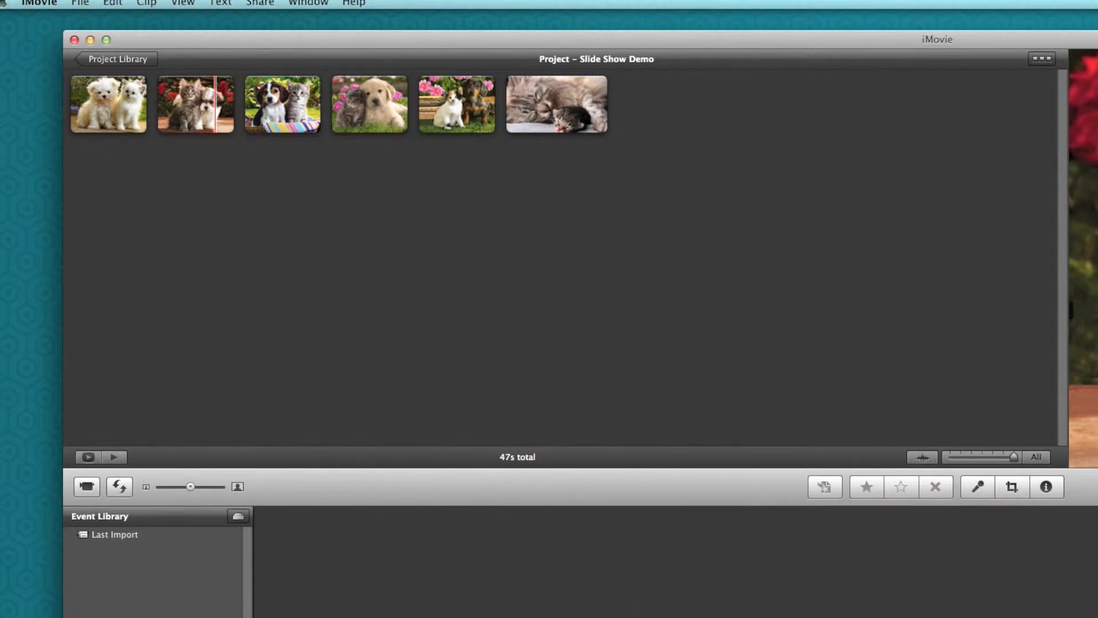
# - Switch to Finder and rename the audio file STE_000.wav as Mike_VO1
pyautogui.click(315, 599)
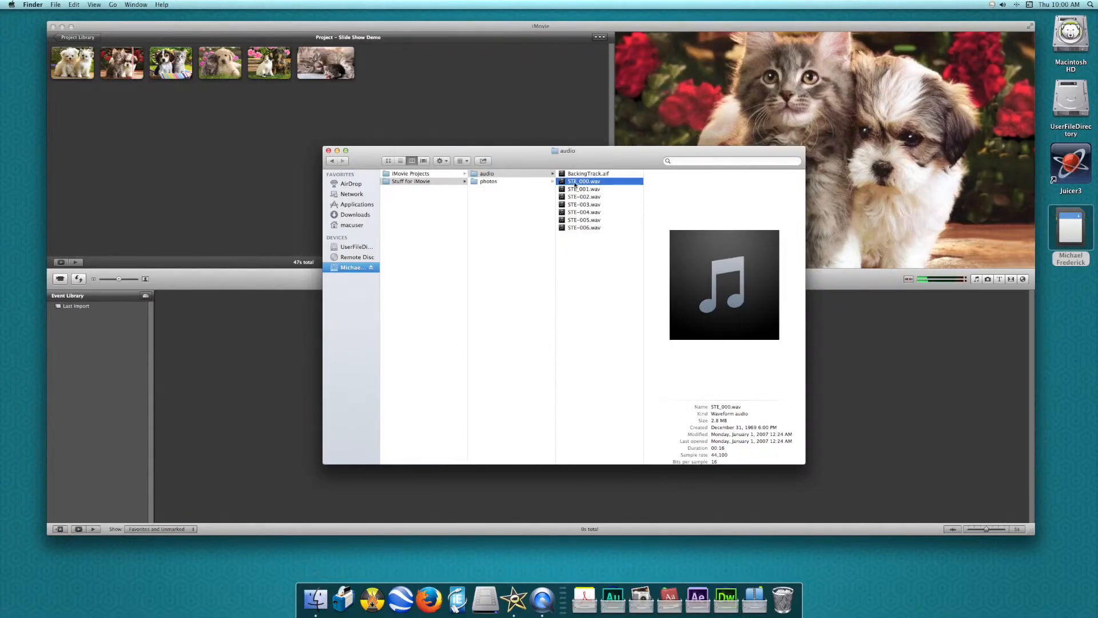
pyautogui.click(576, 182)
pyautogui.write('Mike_VO1')
pyautogui.press('Return')
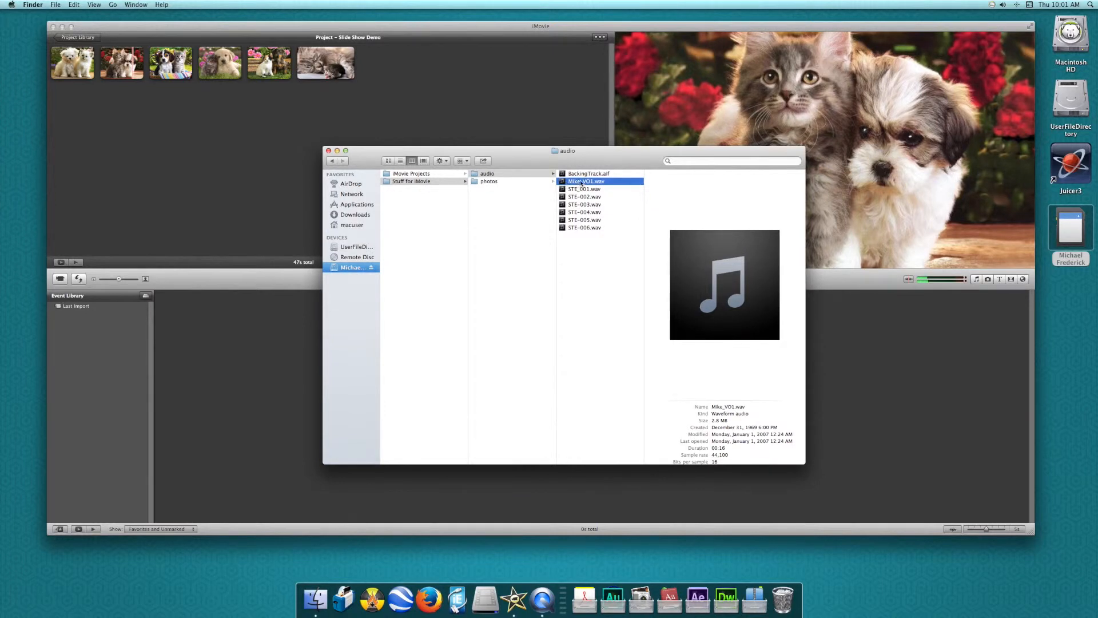
# - Add Mike_VO1.wav to the iMovie project on the first photo and turn on the project's audio waveforms
pyautogui.moveTo(581, 183); pyautogui.dragTo(64, 74)
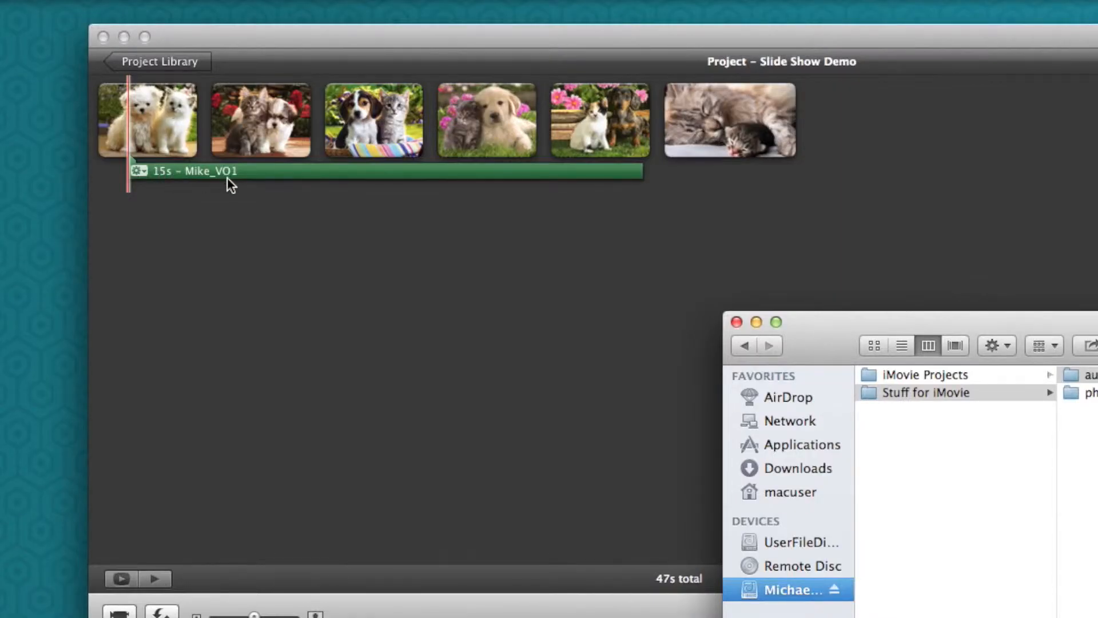
pyautogui.click(233, 196)
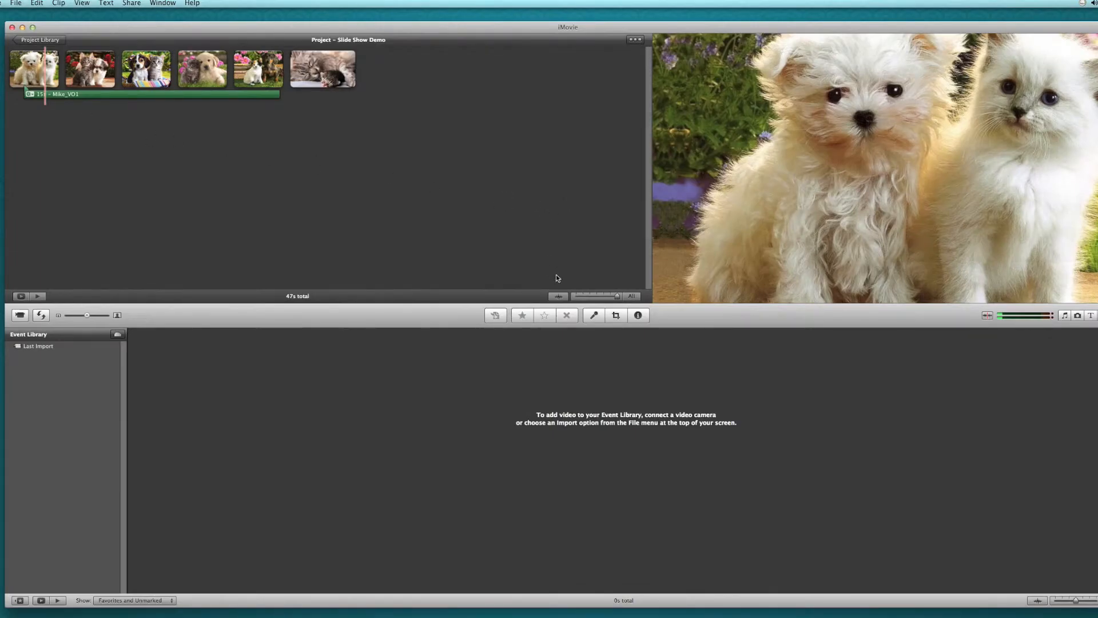
pyautogui.click(559, 297)
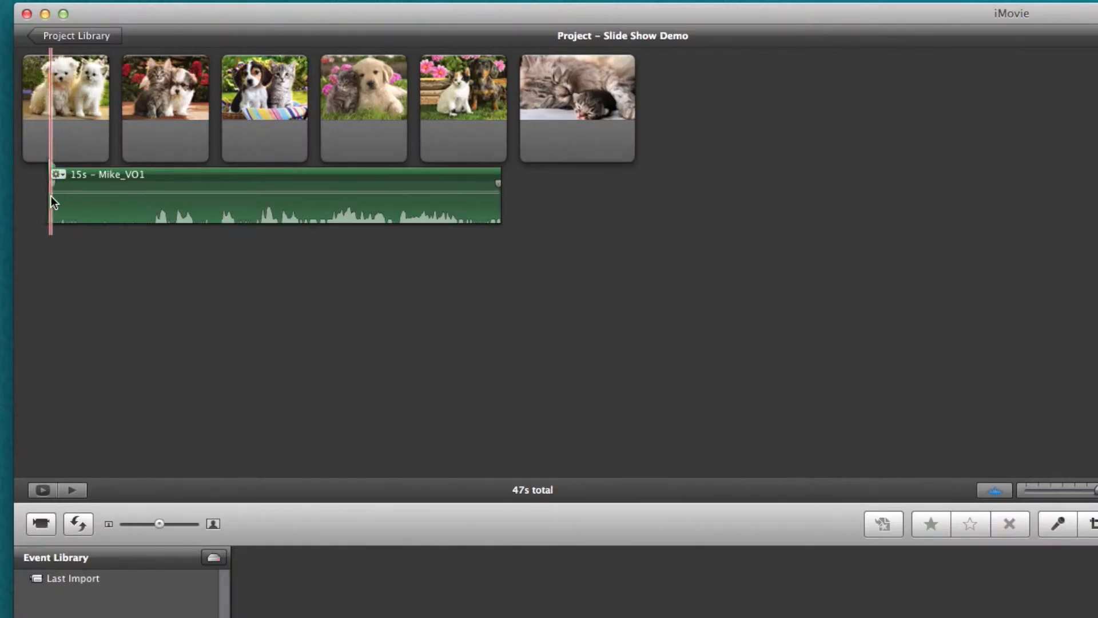
# - Trim the unwanted opening of the Mike_VO1 clip until about 9.9 s remains, playing it to check the cut
pyautogui.moveTo(49, 202); pyautogui.dragTo(135, 202)
pyautogui.press('space')
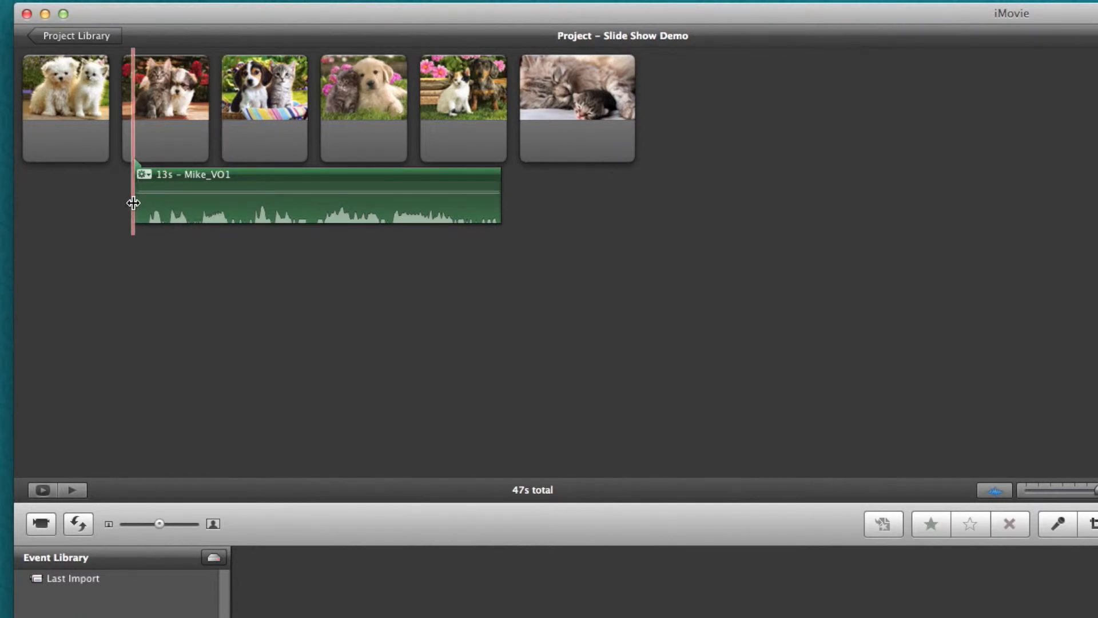
pyautogui.moveTo(131, 203); pyautogui.dragTo(243, 202)
pyautogui.press('space')
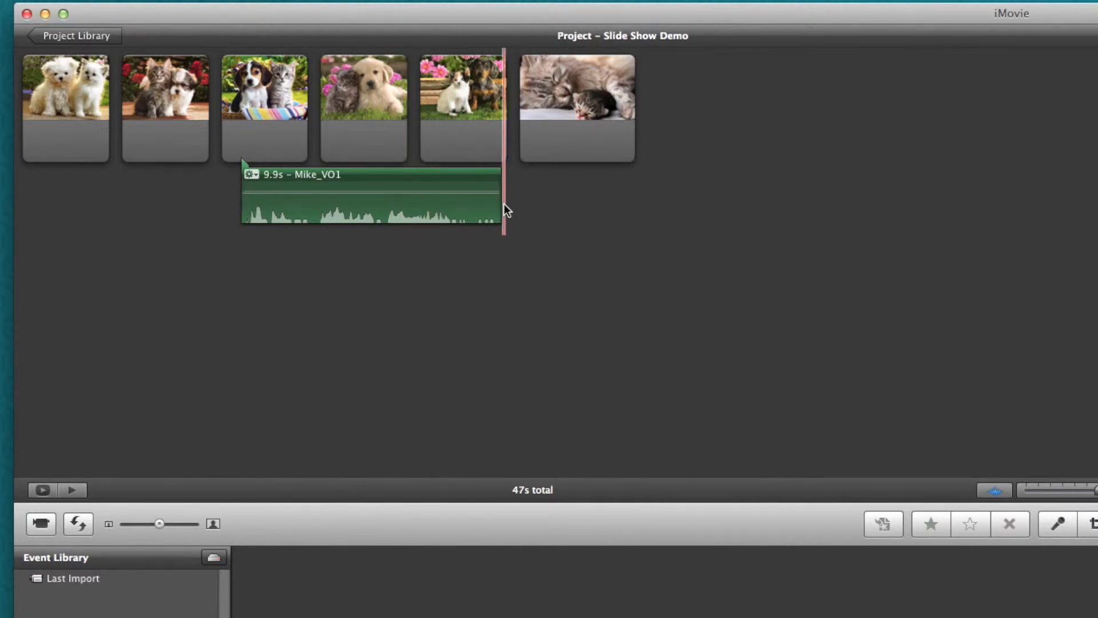
# - Trim the end of the Mike_VO1 clip to a length of about 7.6 s and move it to the start of the slide show
pyautogui.moveTo(502, 190); pyautogui.dragTo(462, 190)
pyautogui.moveTo(380, 177); pyautogui.dragTo(167, 168)
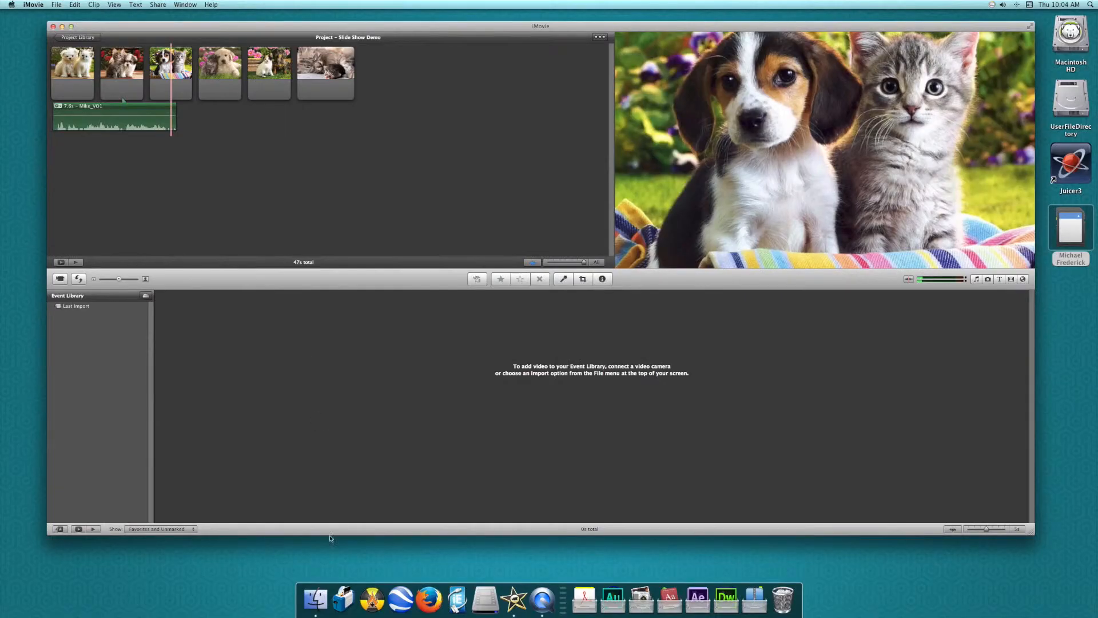
# - Switch to Finder, listen to STE-001.wav and rename it as Aya_VO1
pyautogui.click(315, 598)
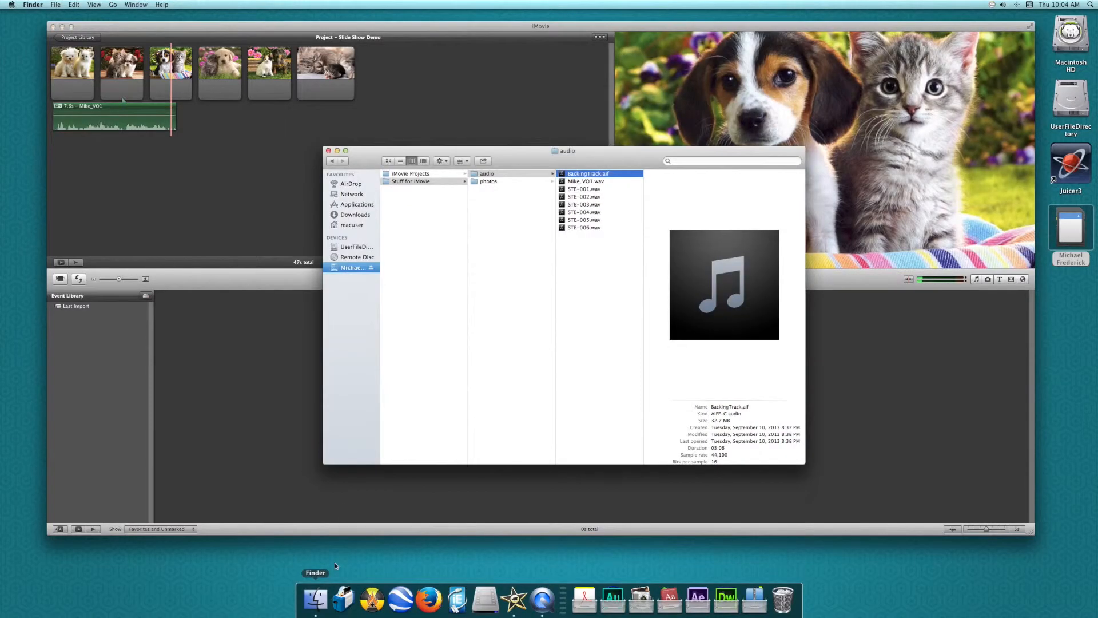
pyautogui.click(581, 189)
pyautogui.click(725, 285)
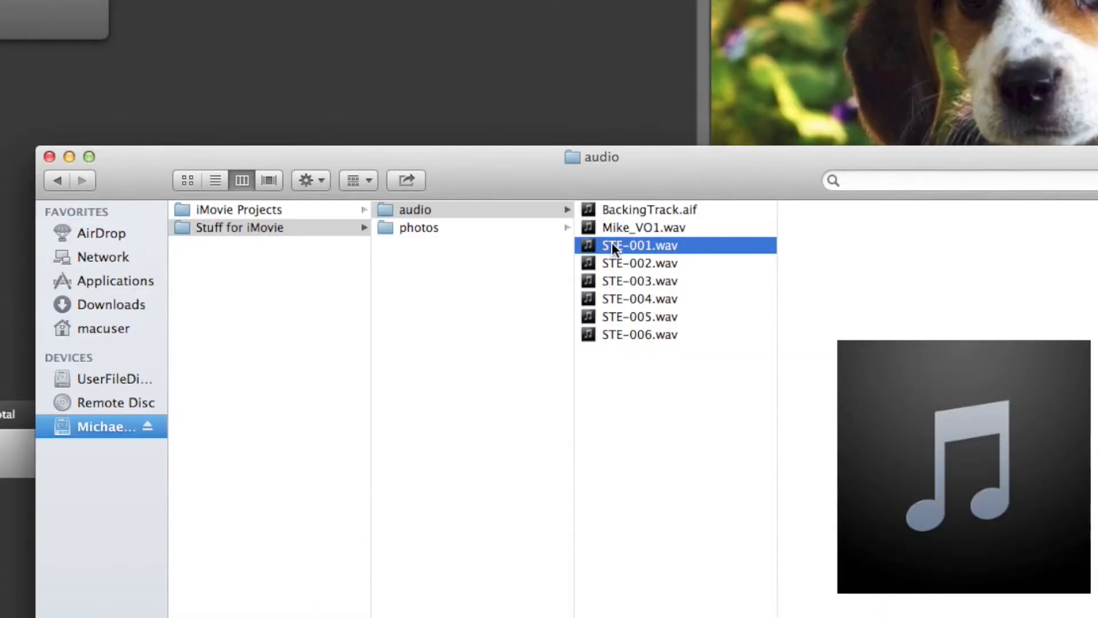
pyautogui.click(572, 190)
pyautogui.write('Aya_VO1')
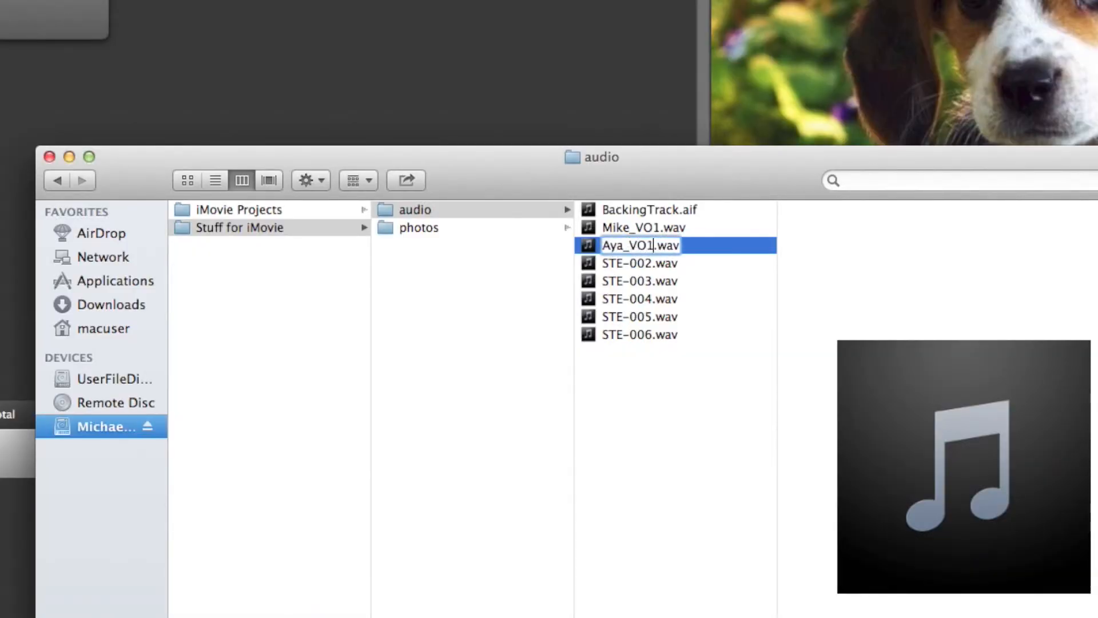
pyautogui.press('Return')
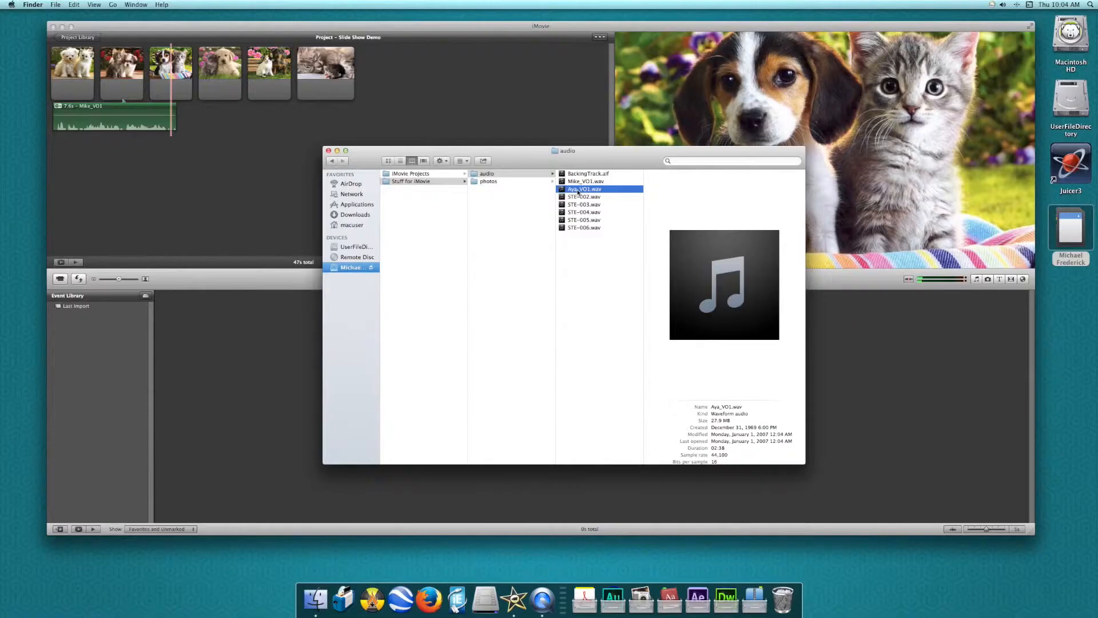
# - Add Aya_VO1.wav to the iMovie project just after the Mike_VO1 clip and check the file's duration in Finder
pyautogui.moveTo(581, 175); pyautogui.dragTo(182, 105)
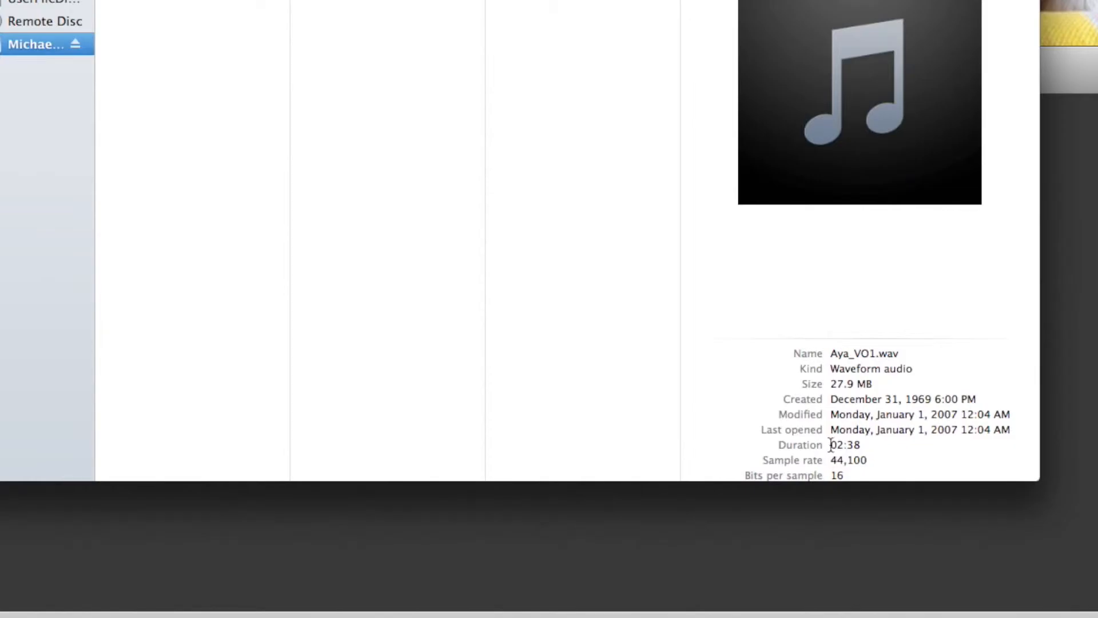
pyautogui.moveTo(829, 445); pyautogui.dragTo(874, 446)
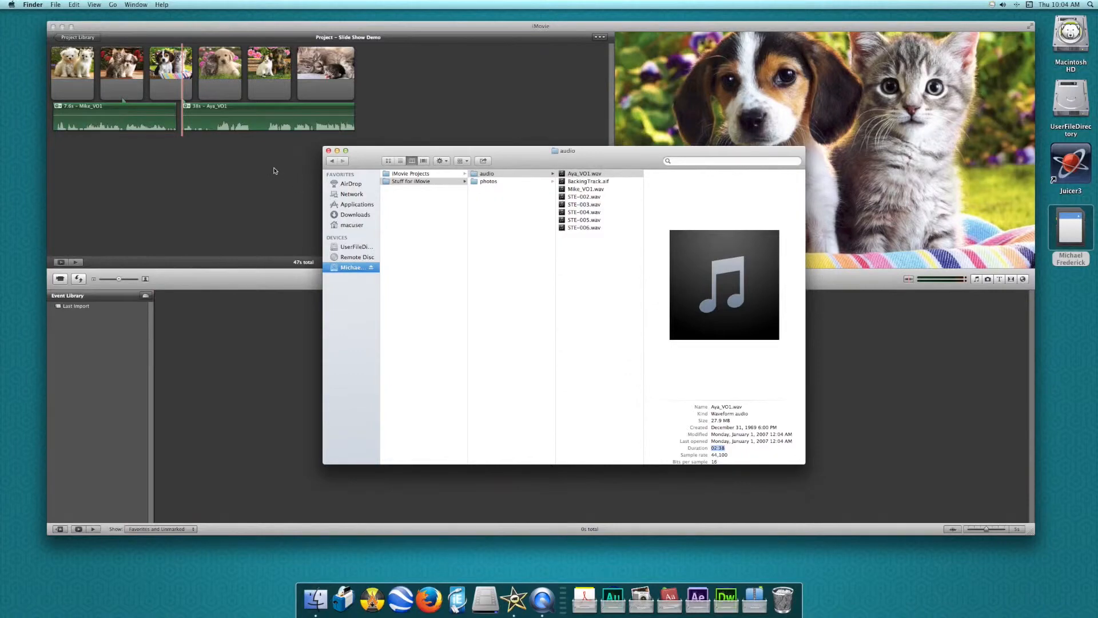
pyautogui.click(283, 175)
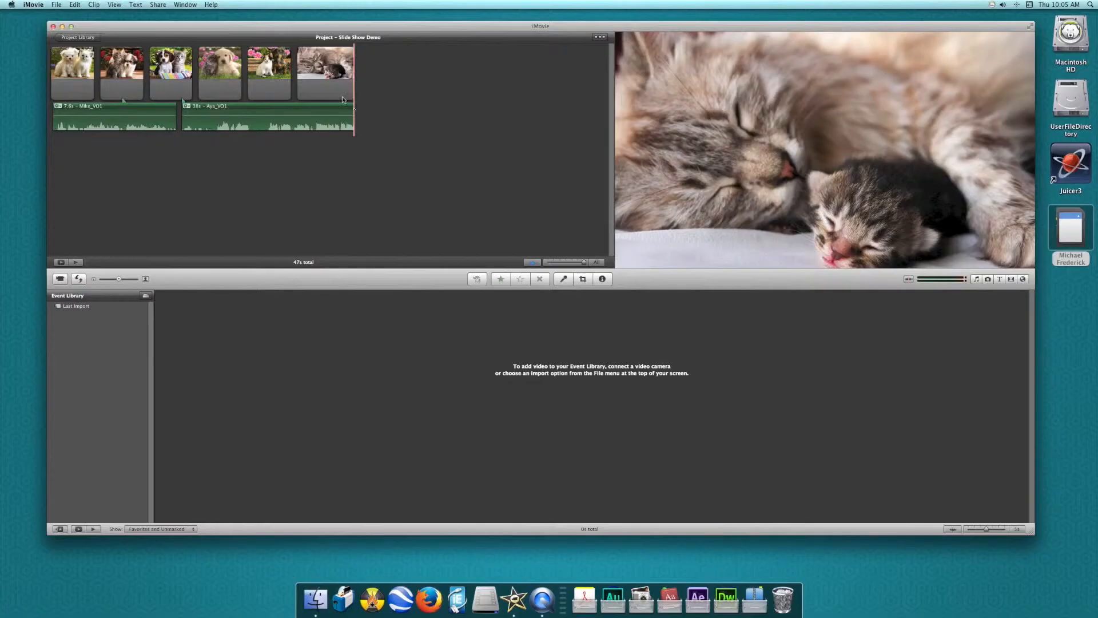
# - Add the puppies 01 image from the photos folder in Stuff for iMovie to the end of the slide show
pyautogui.click(315, 598)
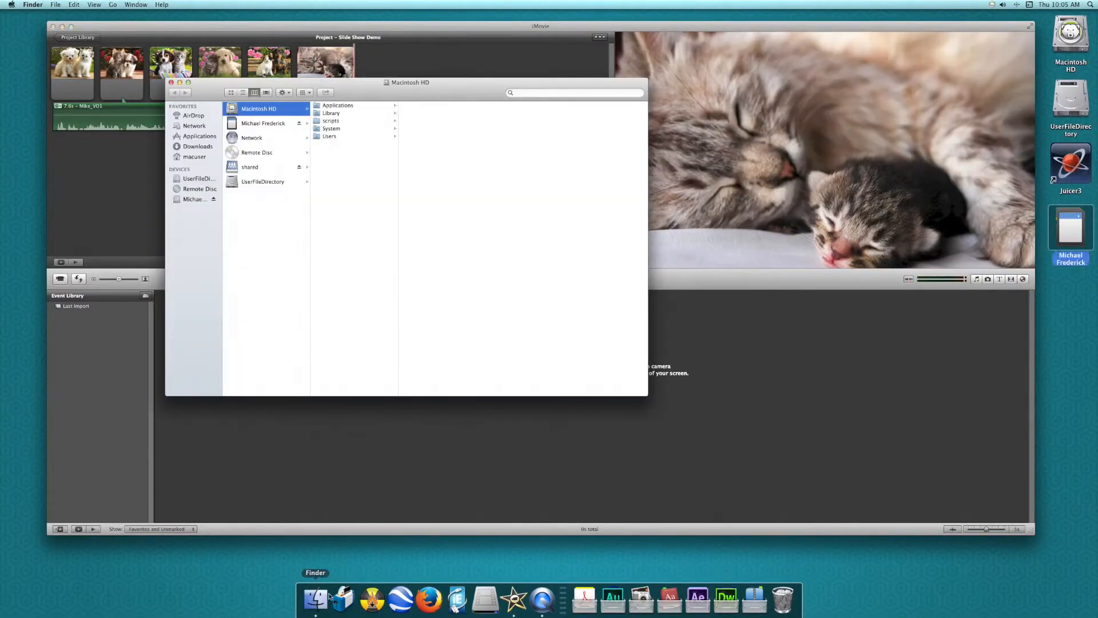
pyautogui.click(194, 199)
pyautogui.click(265, 113)
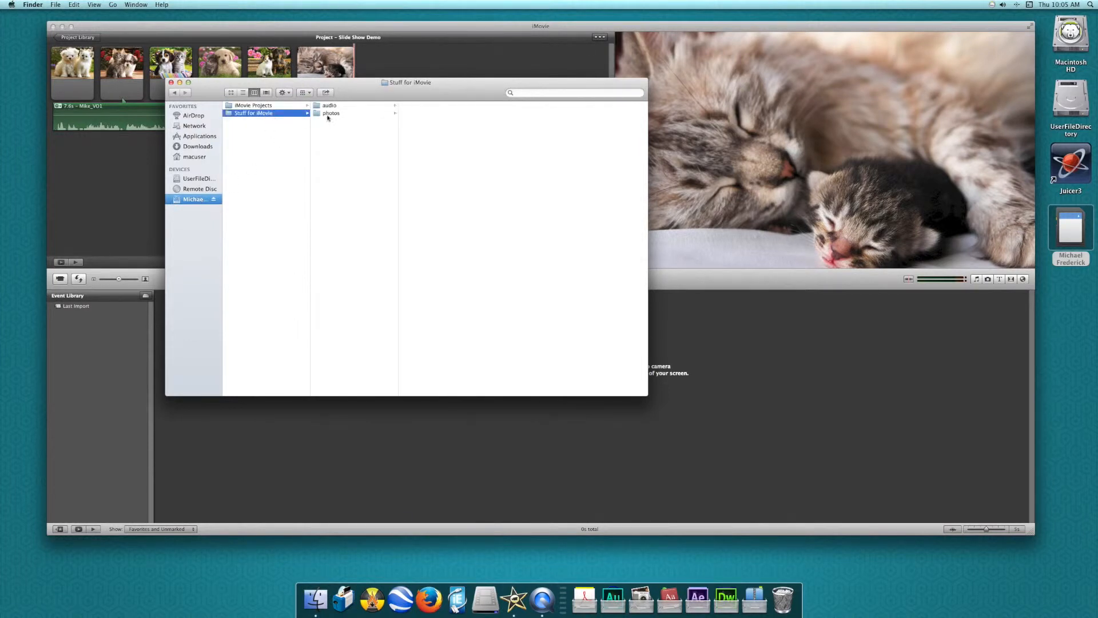
pyautogui.click(329, 115)
pyautogui.click(422, 245)
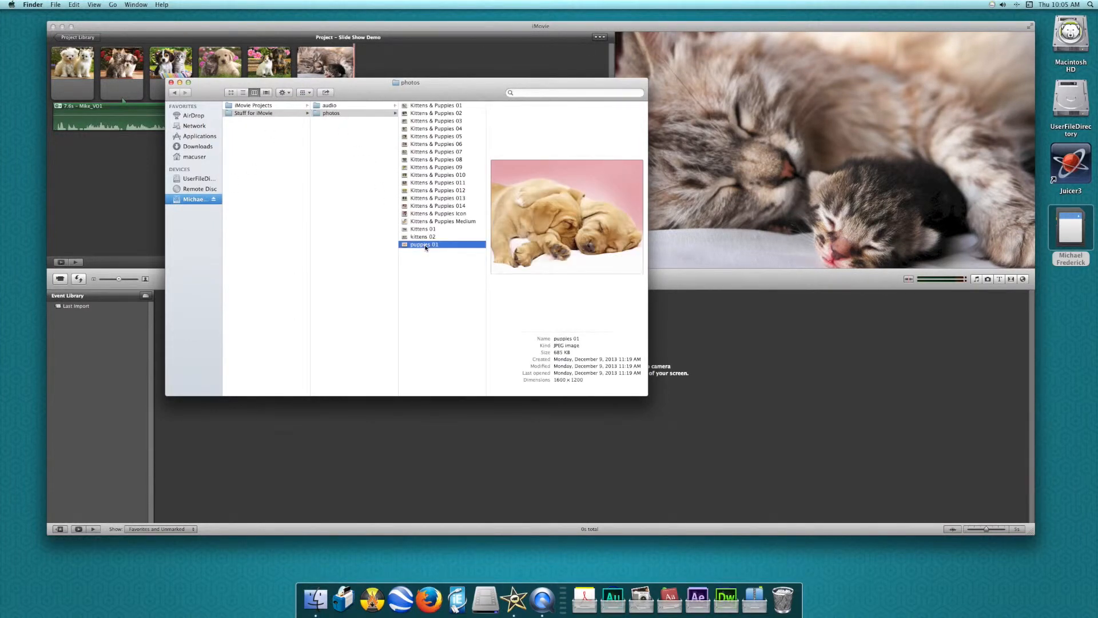
pyautogui.moveTo(424, 247); pyautogui.dragTo(342, 90)
pyautogui.click(171, 83)
pyautogui.click(378, 67)
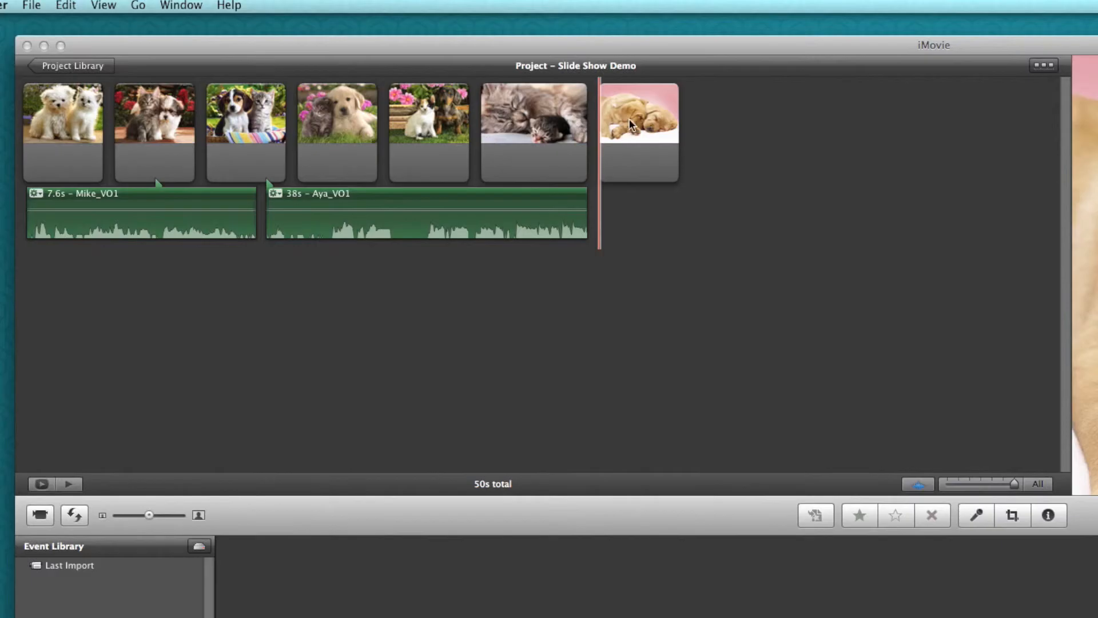
# - Set the duration of the sleeping puppies photo to 15 seconds
pyautogui.click(633, 121)
pyautogui.click(609, 134)
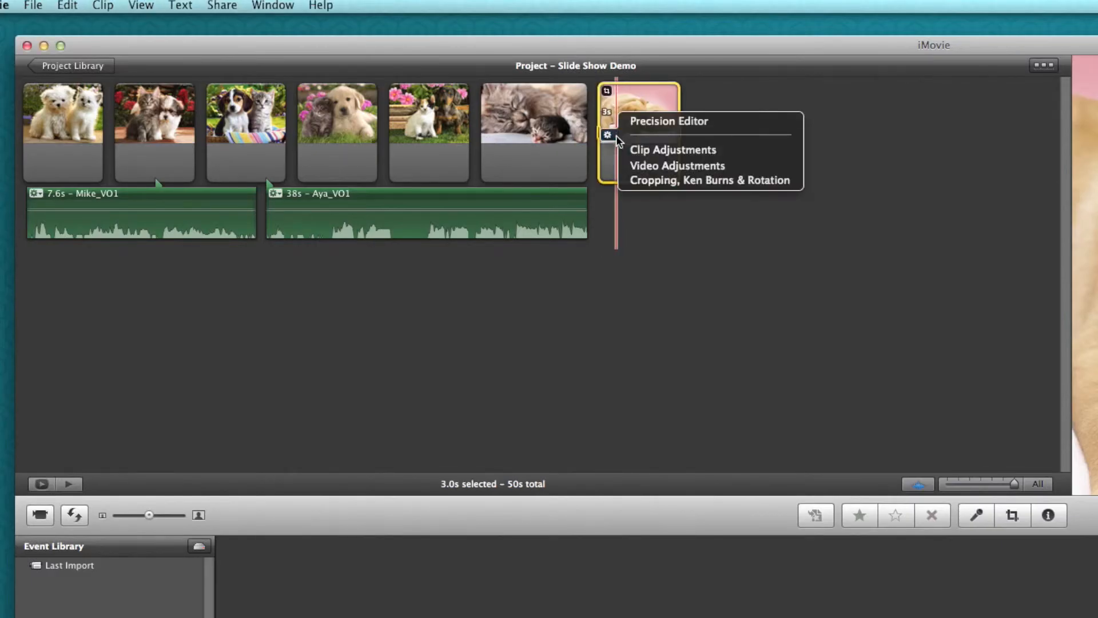
pyautogui.click(636, 153)
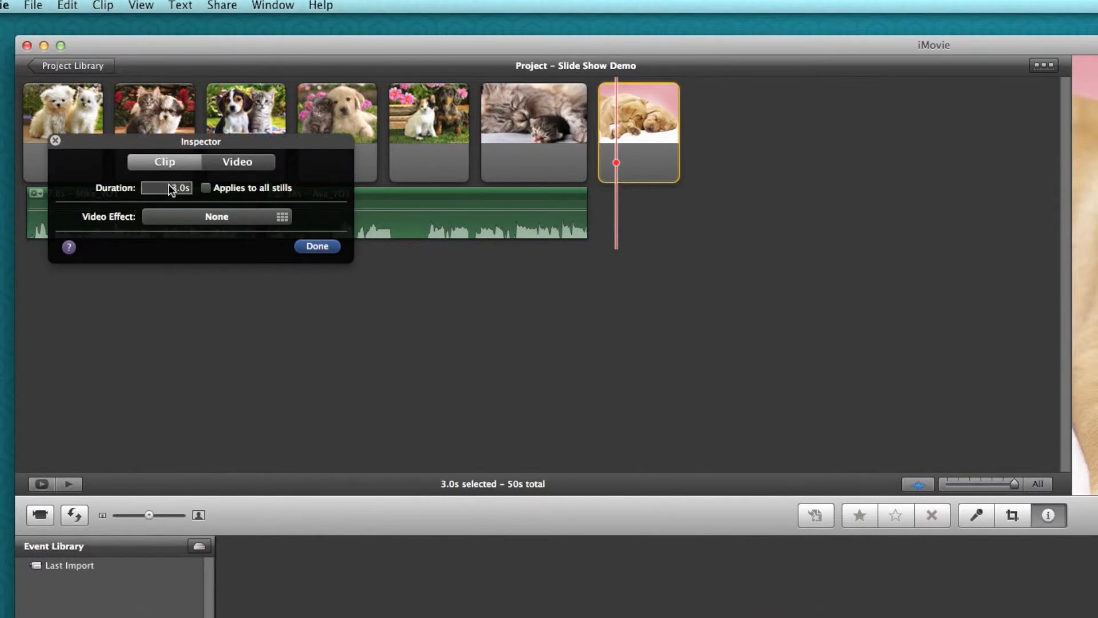
pyautogui.moveTo(166, 188); pyautogui.dragTo(215, 193)
pyautogui.write('15')
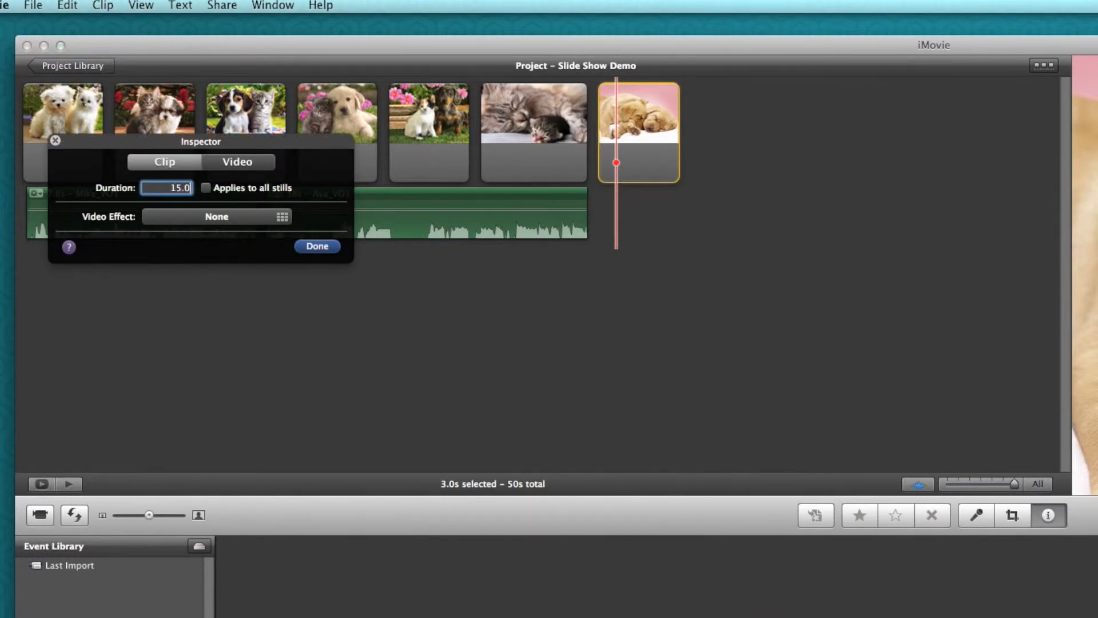
pyautogui.press('Return')
pyautogui.click(316, 246)
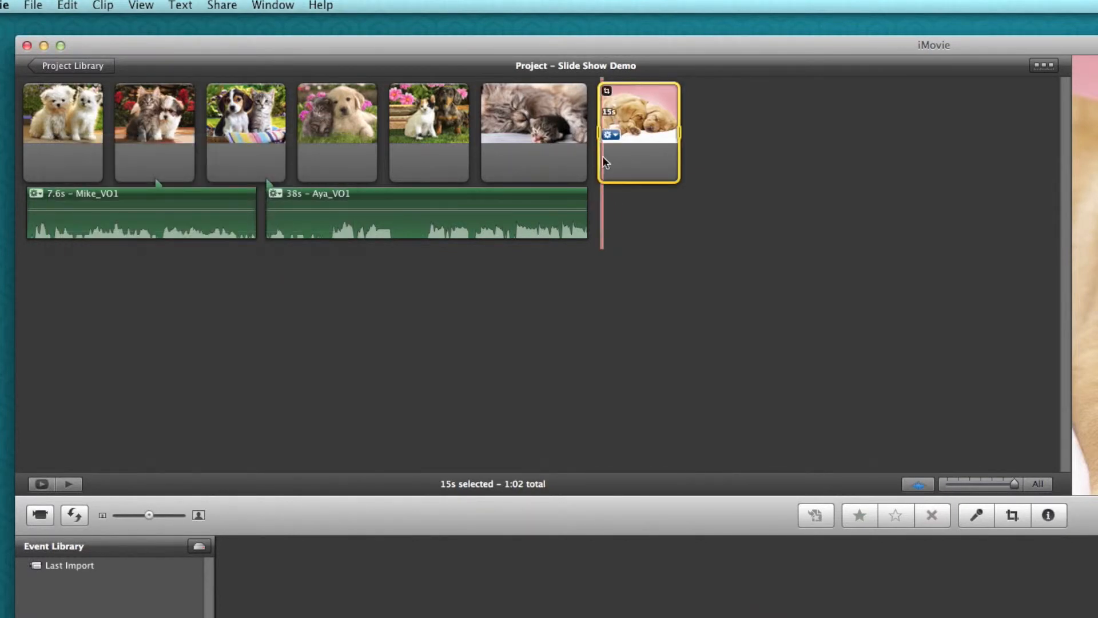
# - Extend the Aya_VO1 clip to the end of the last photo, play it, and adjust its starting edge near the Mike_VO1 clip
pyautogui.moveTo(586, 197); pyautogui.dragTo(779, 198)
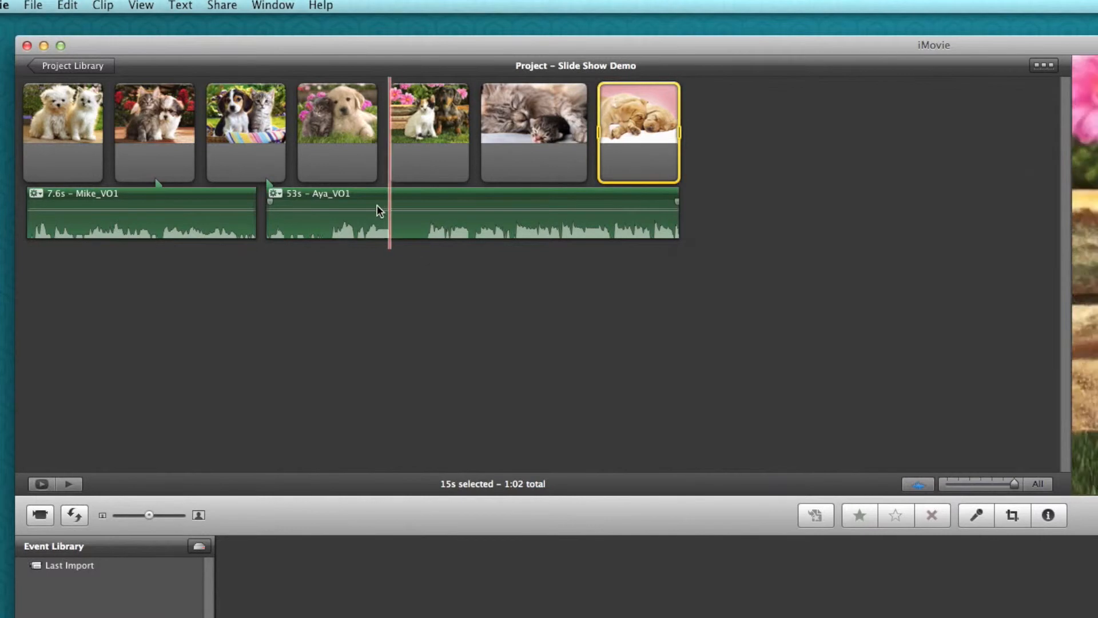
pyautogui.press('space')
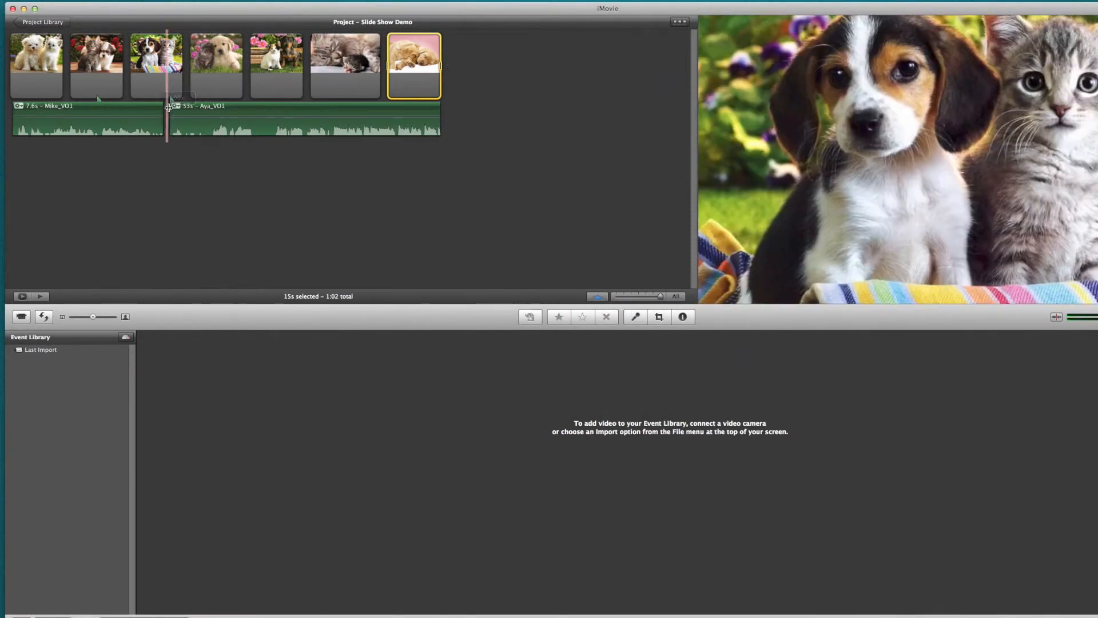
pyautogui.moveTo(170, 107)
pyautogui.mouseDown()
pyautogui.moveTo(329, 111)
pyautogui.moveTo(163, 106)
pyautogui.mouseUp()
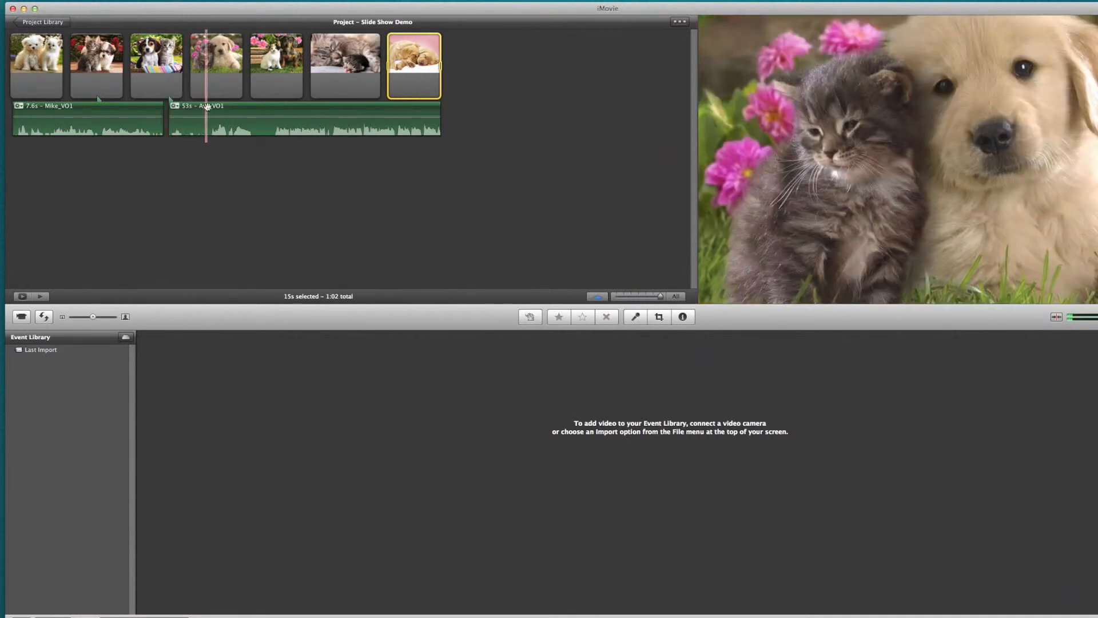
# - Split the Aya_VO1 clip below the photo of the sleeping cat and kitten, and delete the part before the split
pyautogui.click(219, 106)
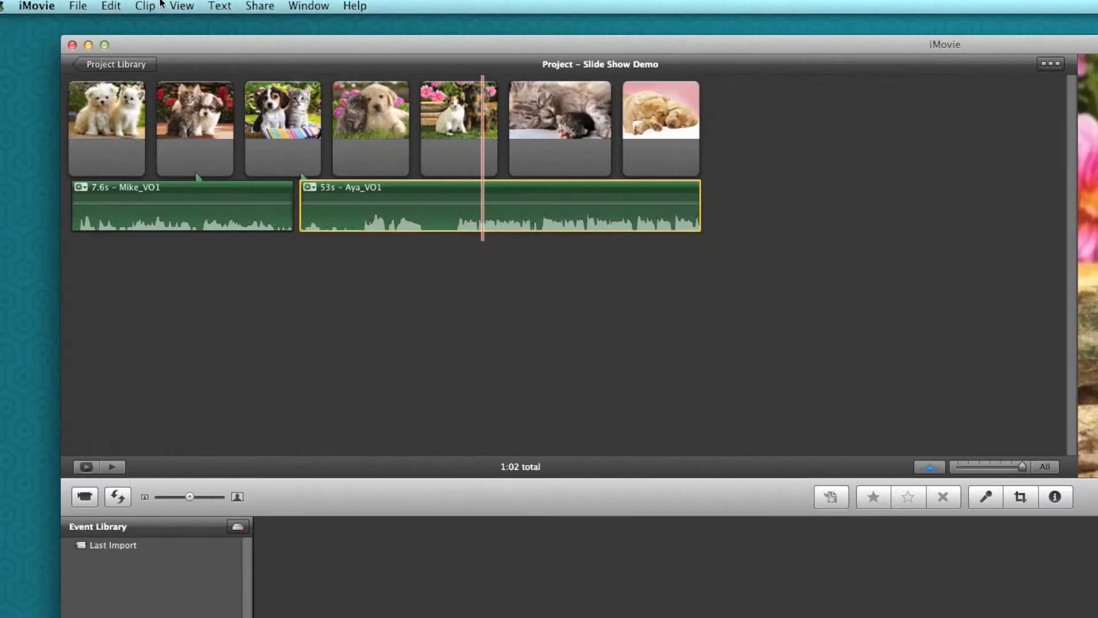
pyautogui.click(145, 5)
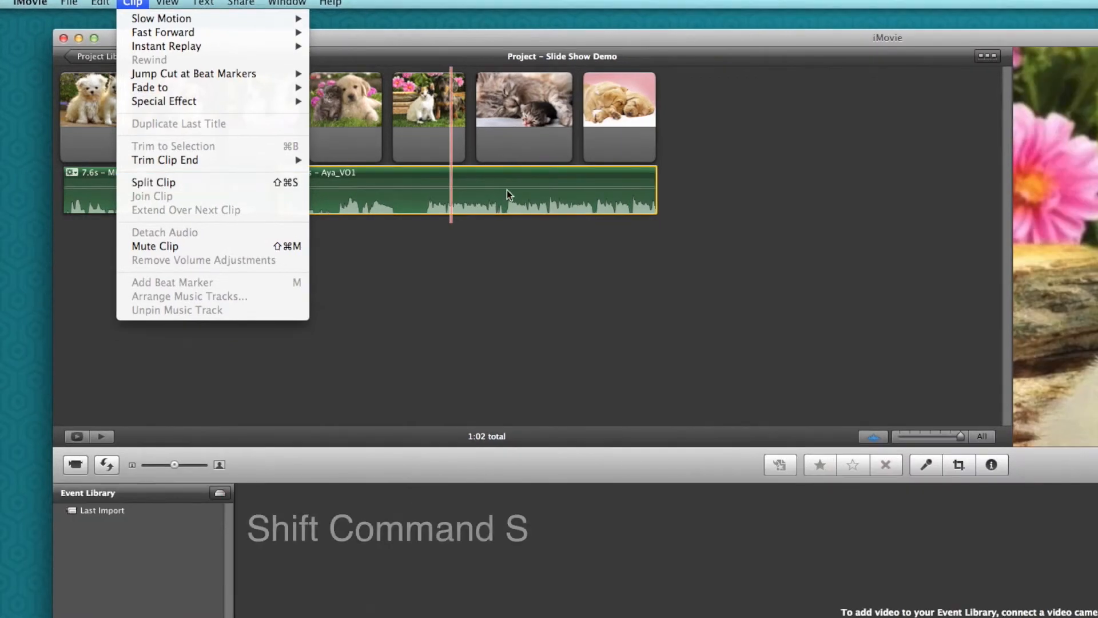
pyautogui.click(507, 190)
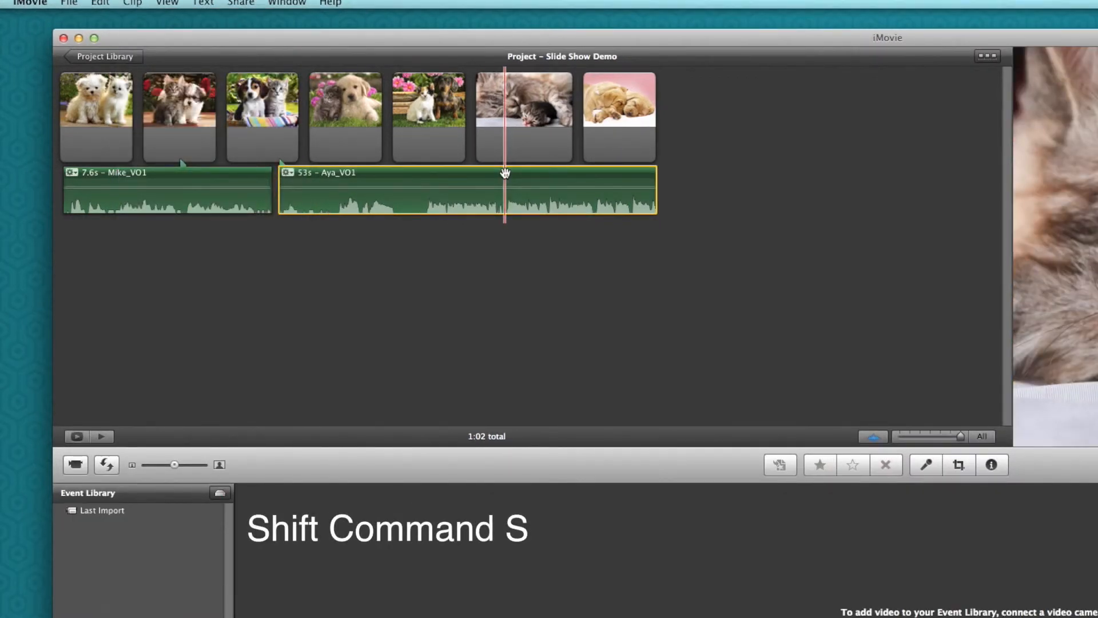
pyautogui.press('super+shift+s')
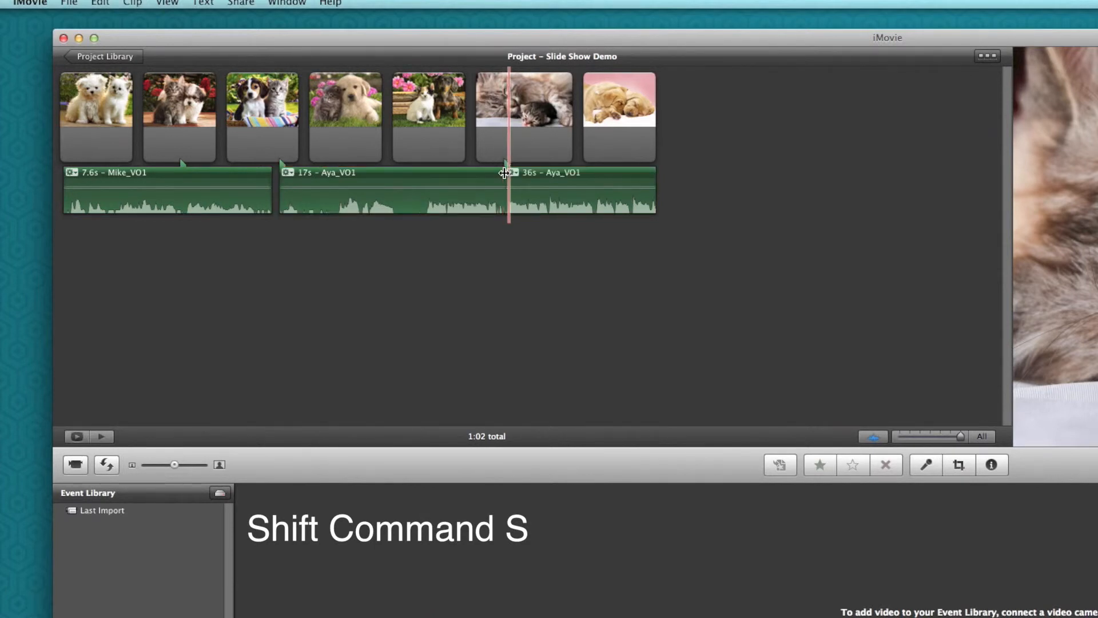
pyautogui.click(500, 172)
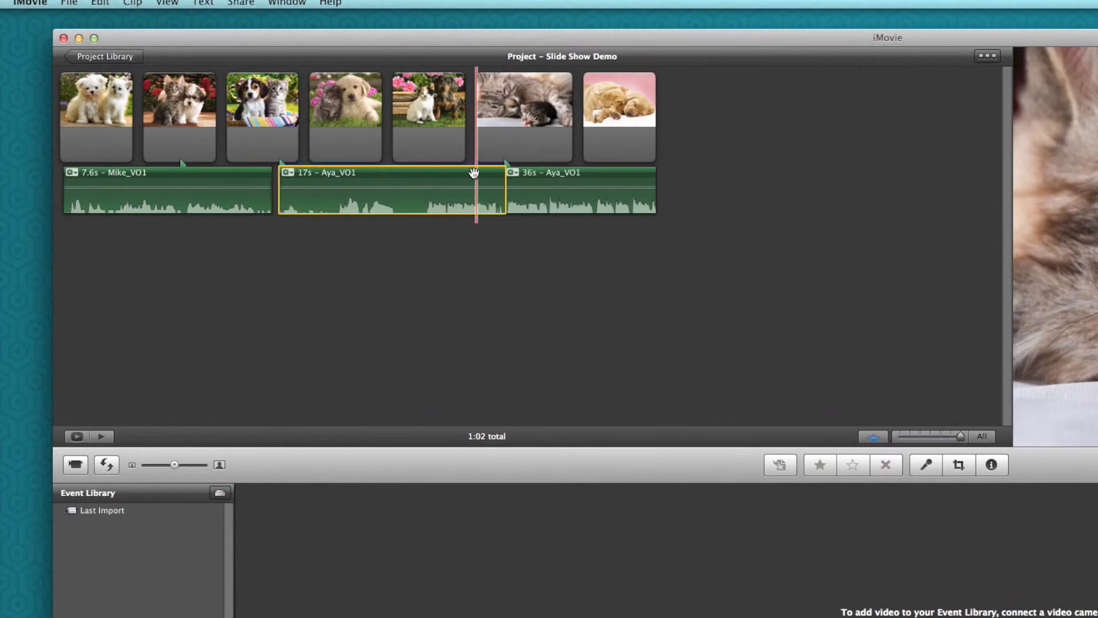
pyautogui.press('Delete')
# - Move the remaining Aya_VO1 clip to just after Mike_VO1 and trim the quiet stretch off its start, down to about 35 seconds
pyautogui.click(543, 183)
pyautogui.moveTo(558, 174); pyautogui.dragTo(358, 174)
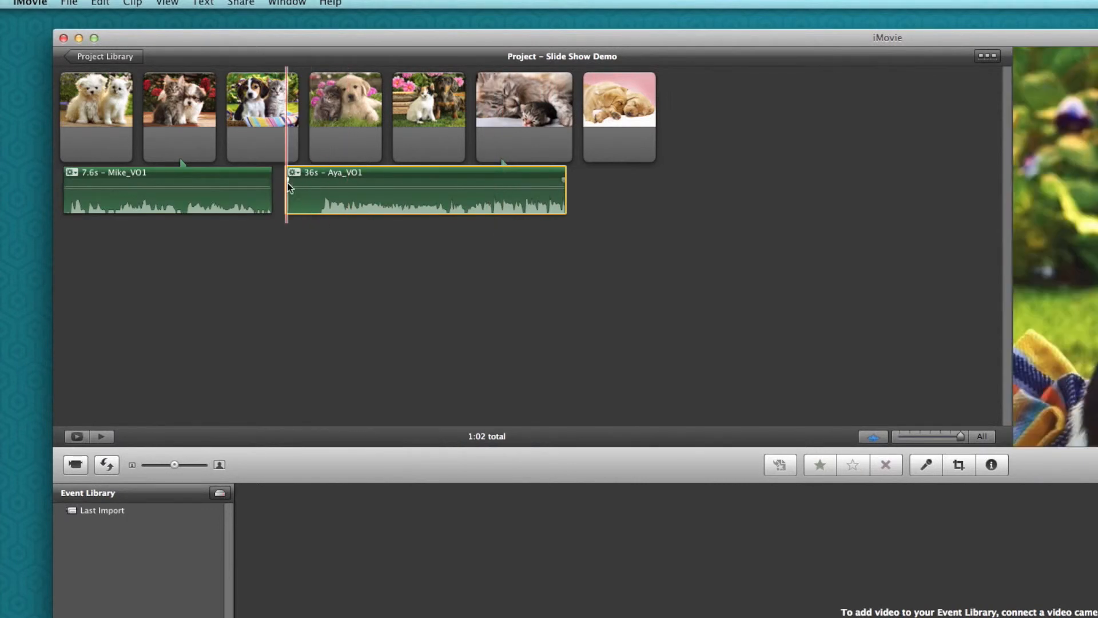
pyautogui.moveTo(286, 196); pyautogui.dragTo(310, 196)
# - Play and split Aya_VO1 after about 12 seconds, delete the rest, and move the kept part under the sleeping cat and kitten photo
pyautogui.press('space')
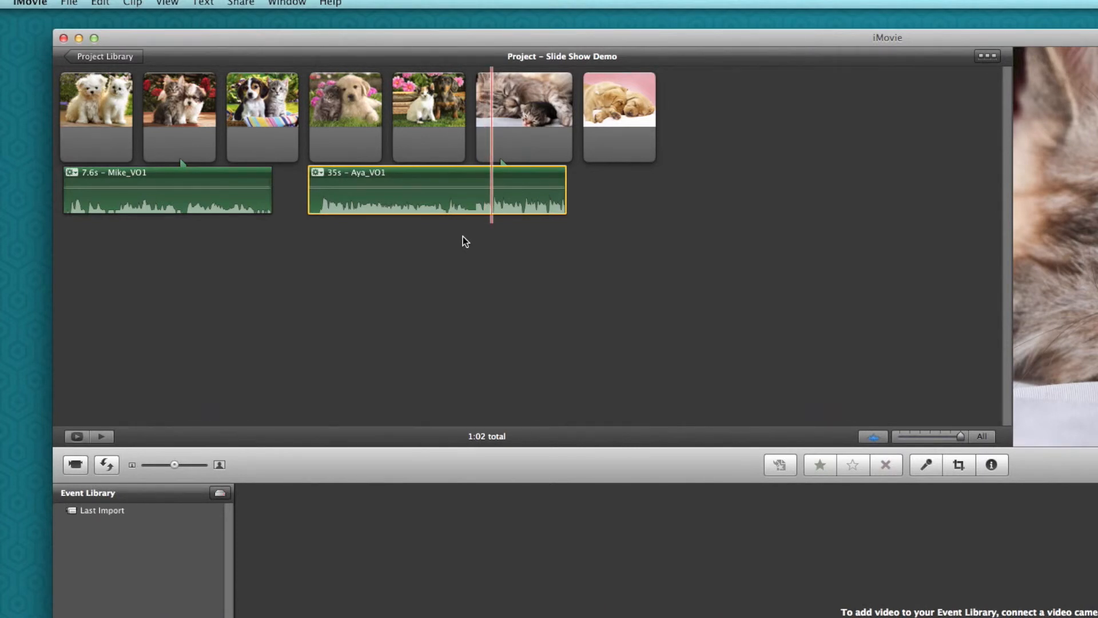
pyautogui.press('super+shift+s')
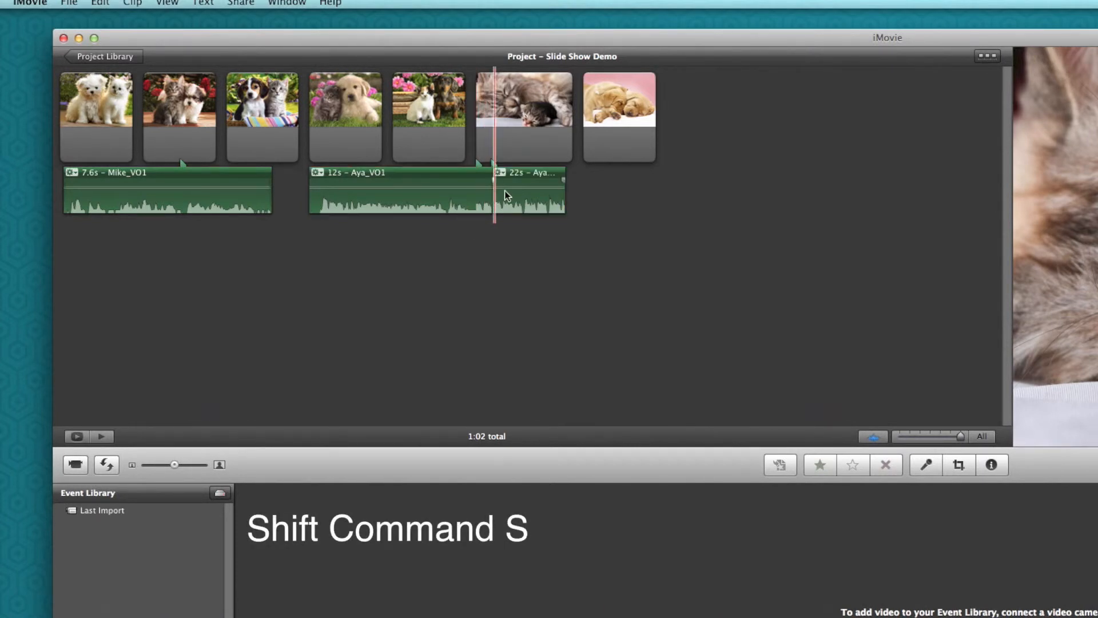
pyautogui.press('Delete')
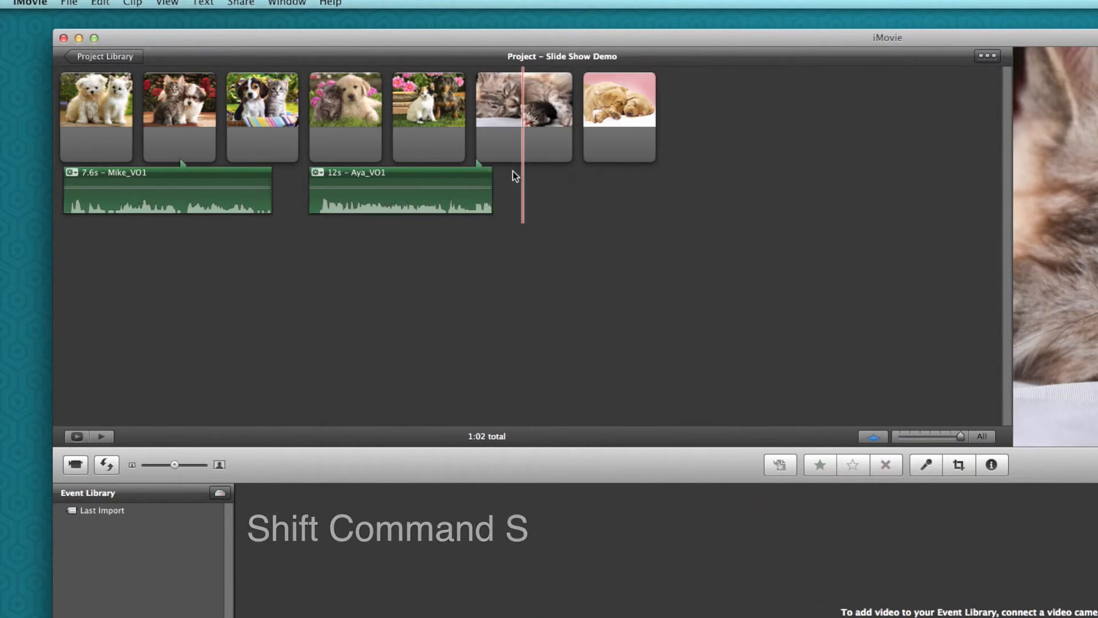
pyautogui.moveTo(465, 173); pyautogui.dragTo(506, 174)
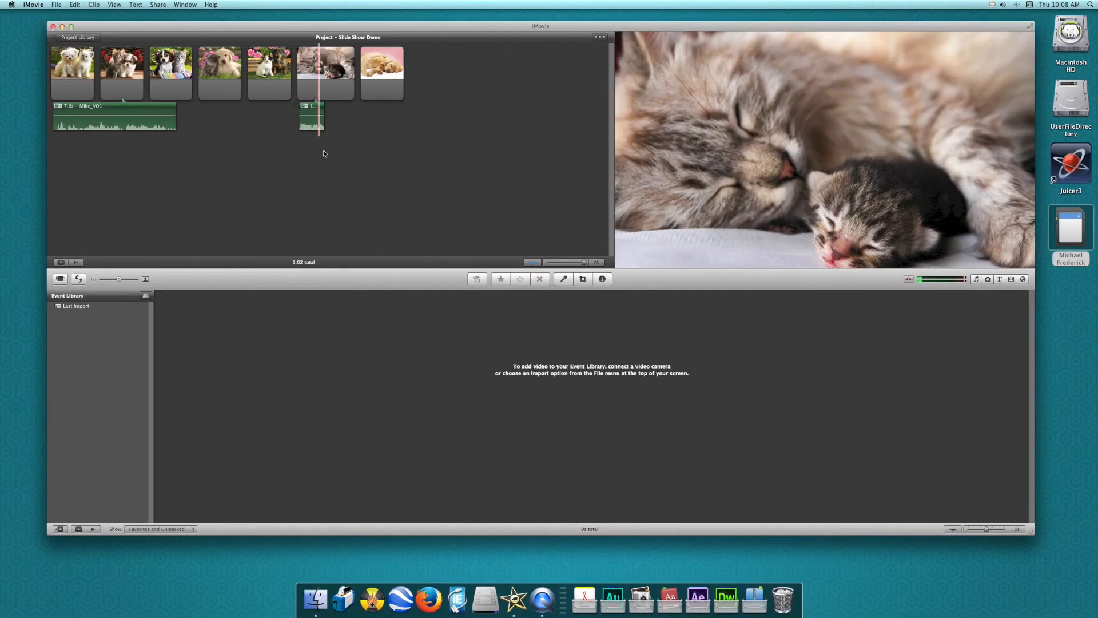
# - Switch to Finder and select BackingTrack.aif in the audio folder of Stuff for iMovie on the external drive
pyautogui.click(316, 601)
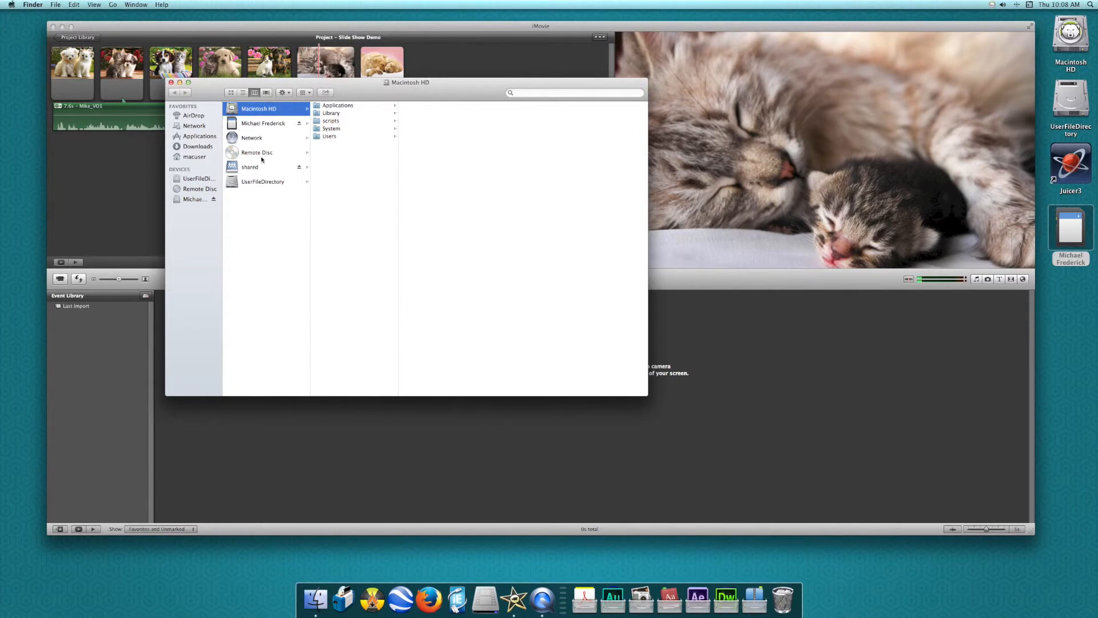
pyautogui.click(192, 200)
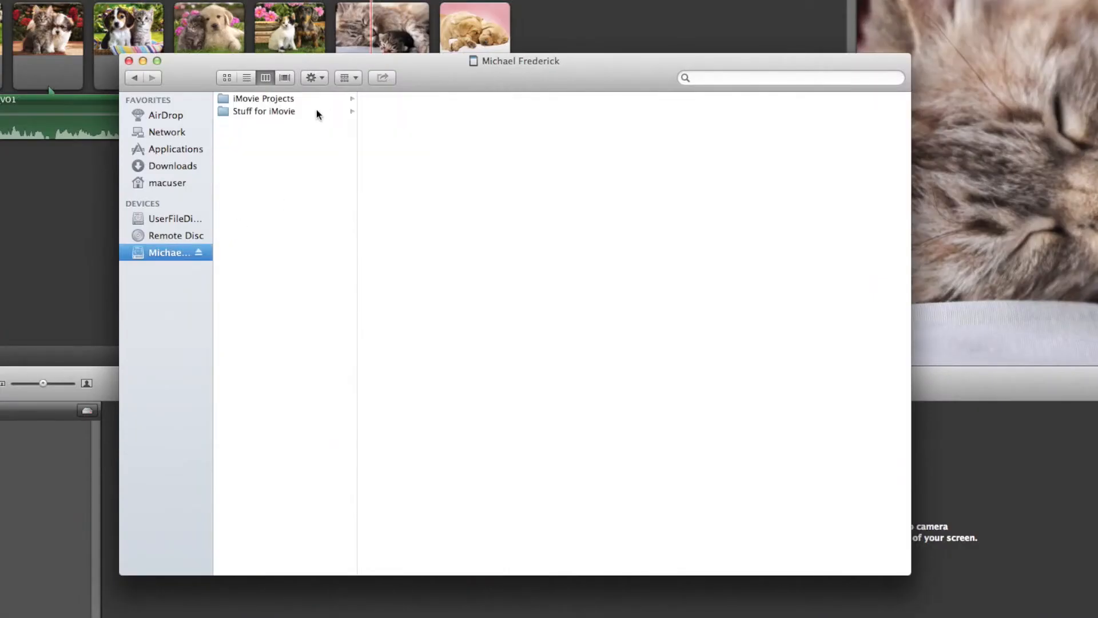
pyautogui.click(295, 109)
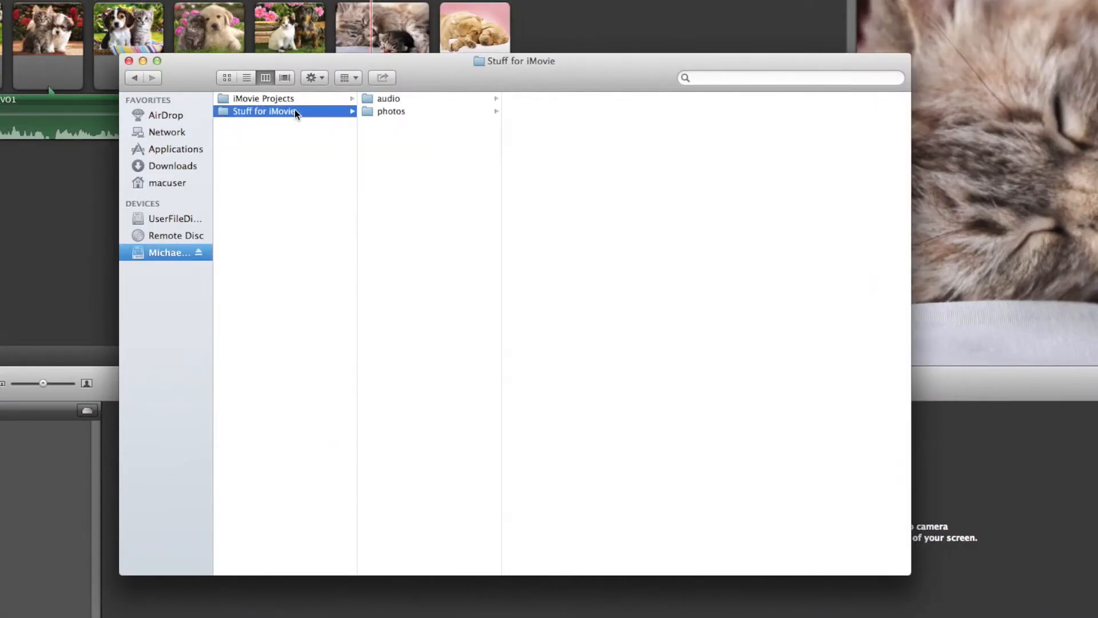
pyautogui.click(394, 101)
pyautogui.click(541, 111)
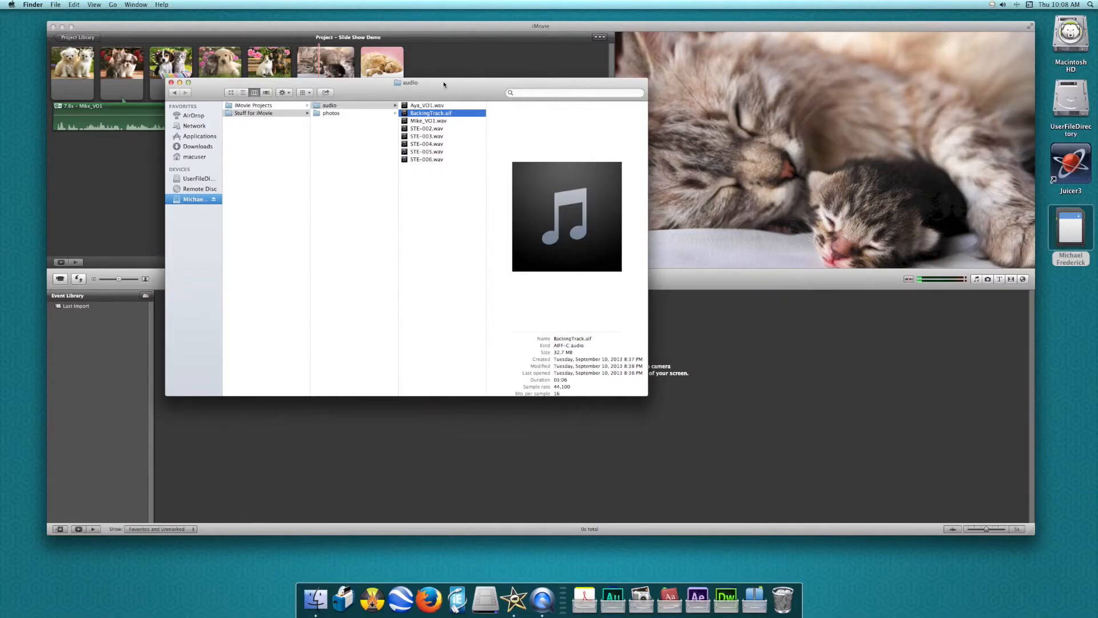
# - Add BackingTrack.aif to the iMovie project as an audio clip starting at the first photo
pyautogui.moveTo(444, 84); pyautogui.dragTo(706, 132)
pyautogui.moveTo(480, 160); pyautogui.dragTo(93, 145)
pyautogui.moveTo(132, 208); pyautogui.dragTo(73, 121)
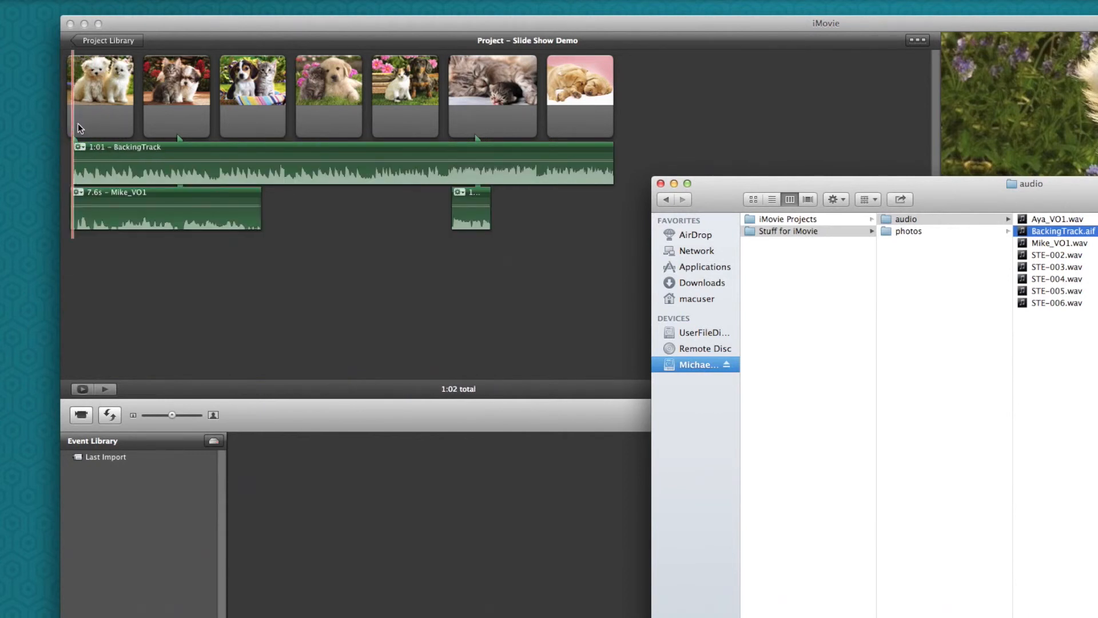
pyautogui.click(554, 233)
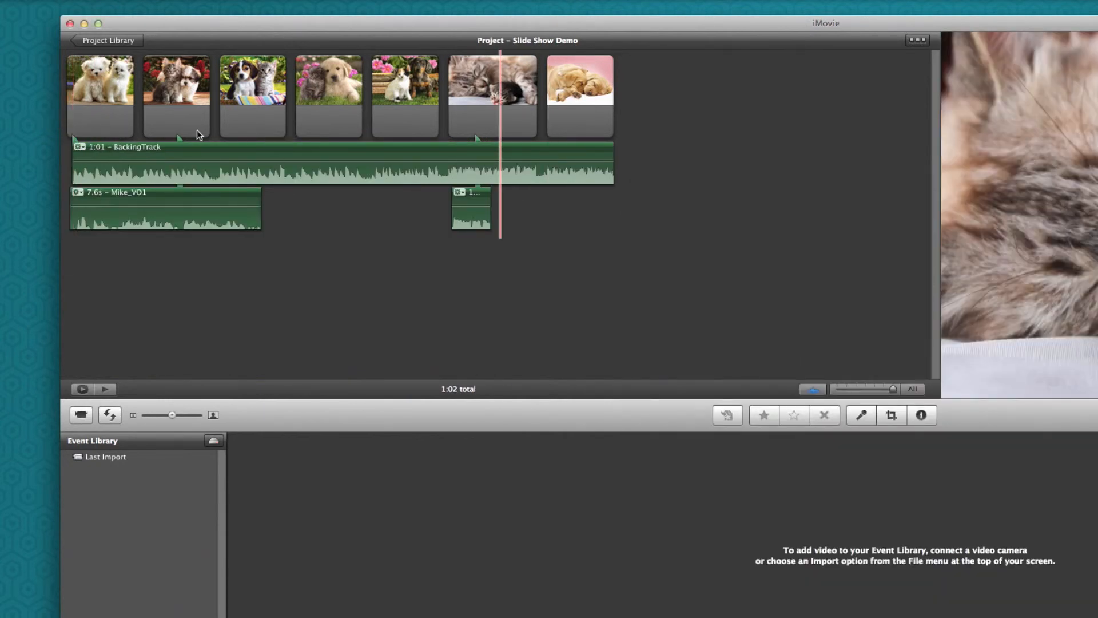
# - Move the Mike_VO1 clip to start near the end of the first photo, playing the slide show's opening before and after
pyautogui.press('space')
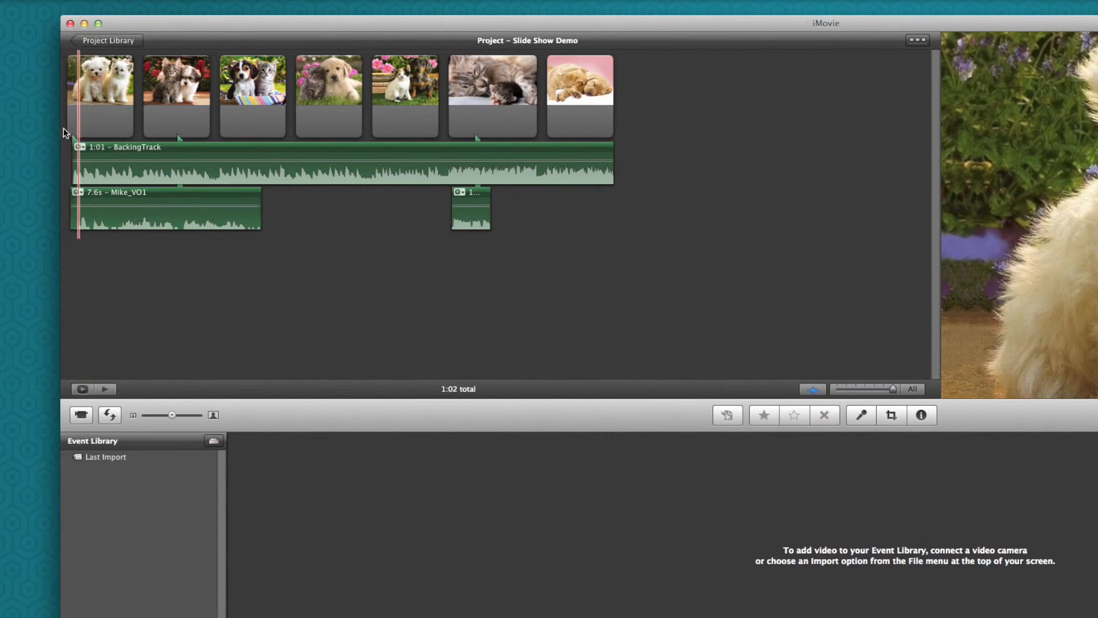
pyautogui.press('space')
pyautogui.moveTo(108, 192); pyautogui.dragTo(168, 193)
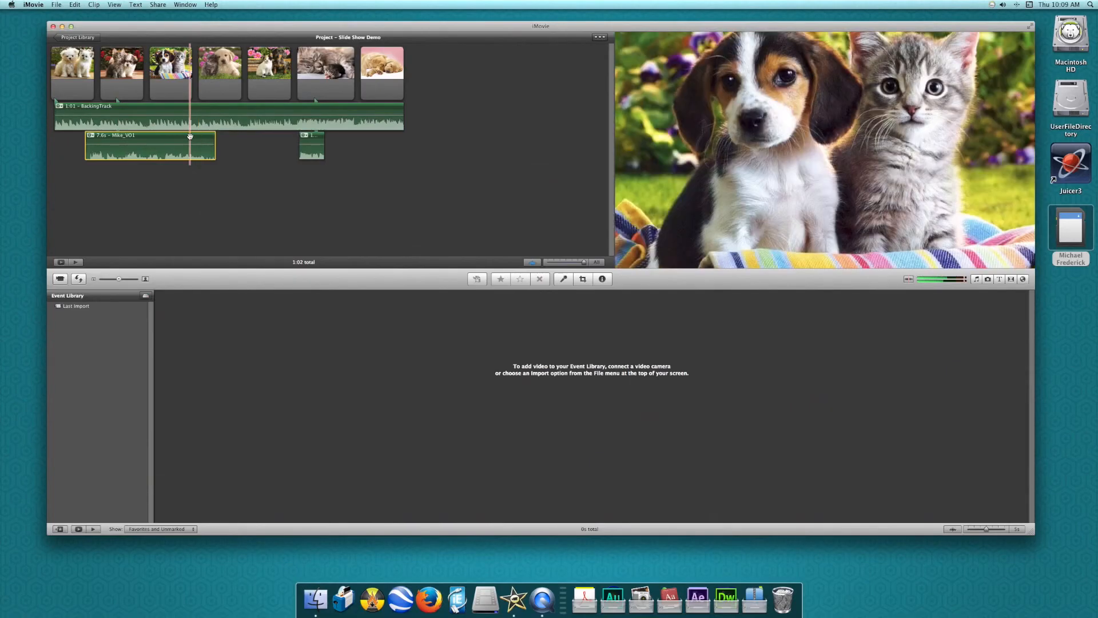
pyautogui.press('space')
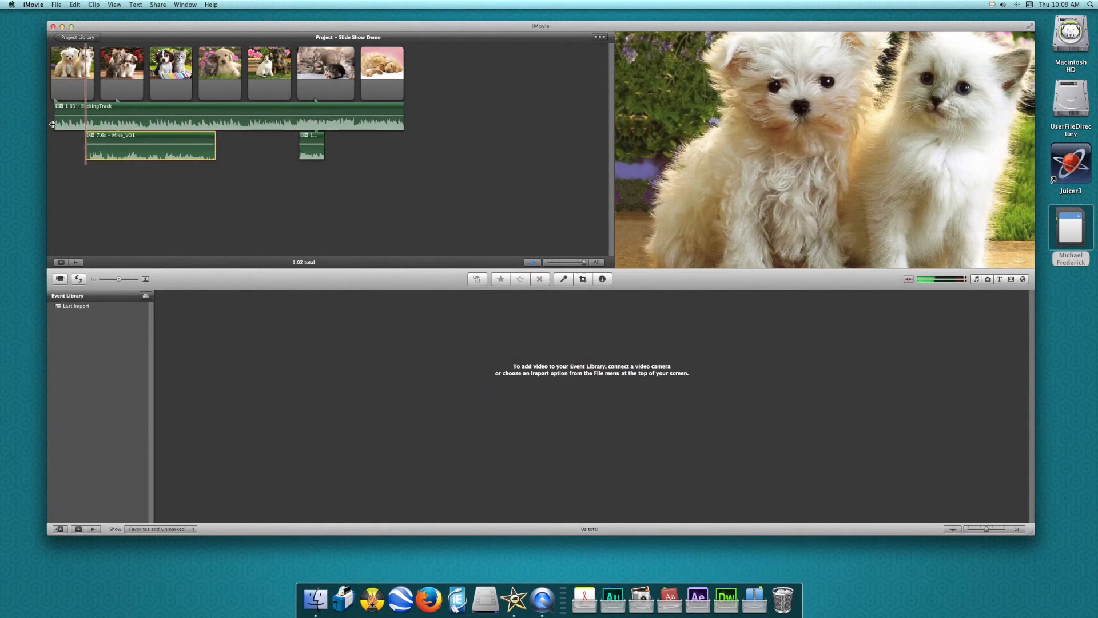
pyautogui.press('space')
# - Turn on ducking for the Mike_VO1 clip, reducing other tracks to 17%, and play the slide show from near its start
pyautogui.click(89, 135)
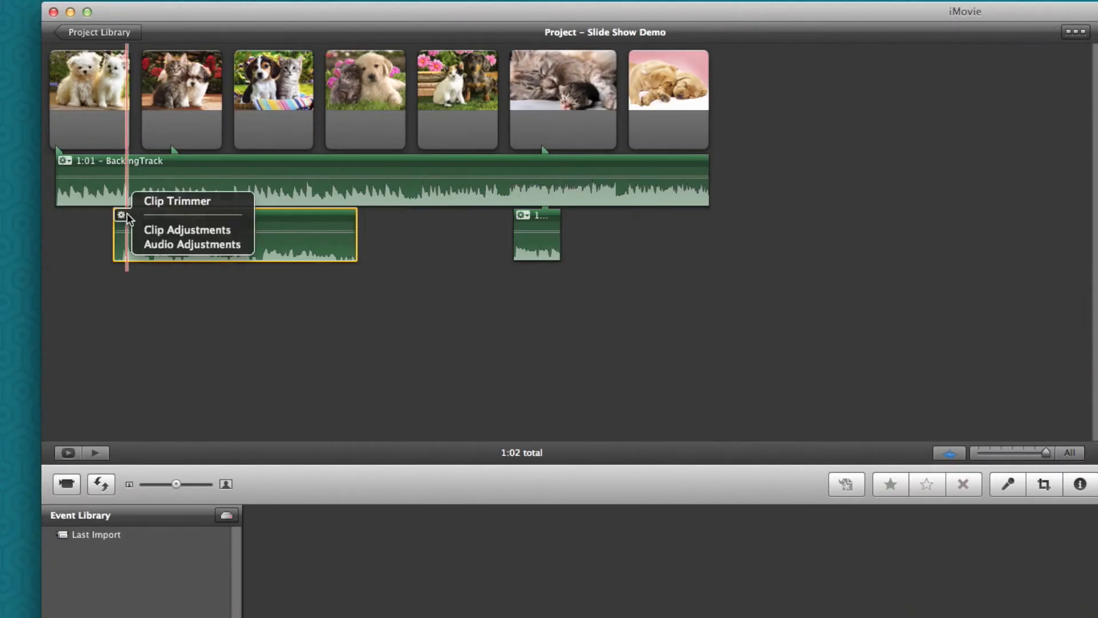
pyautogui.click(172, 241)
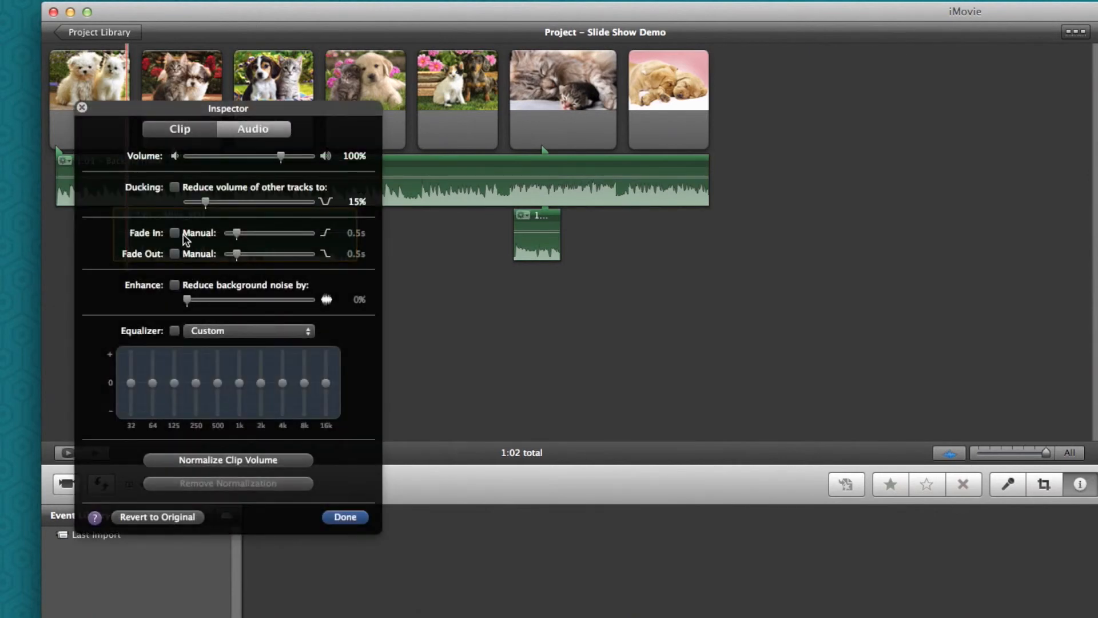
pyautogui.click(175, 188)
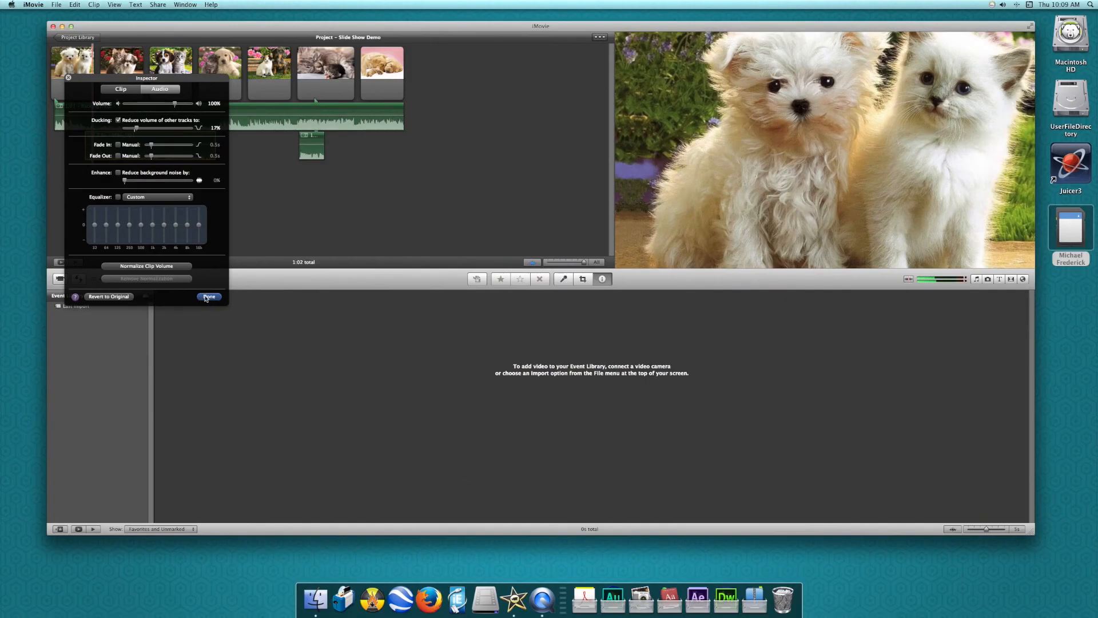
pyautogui.click(207, 296)
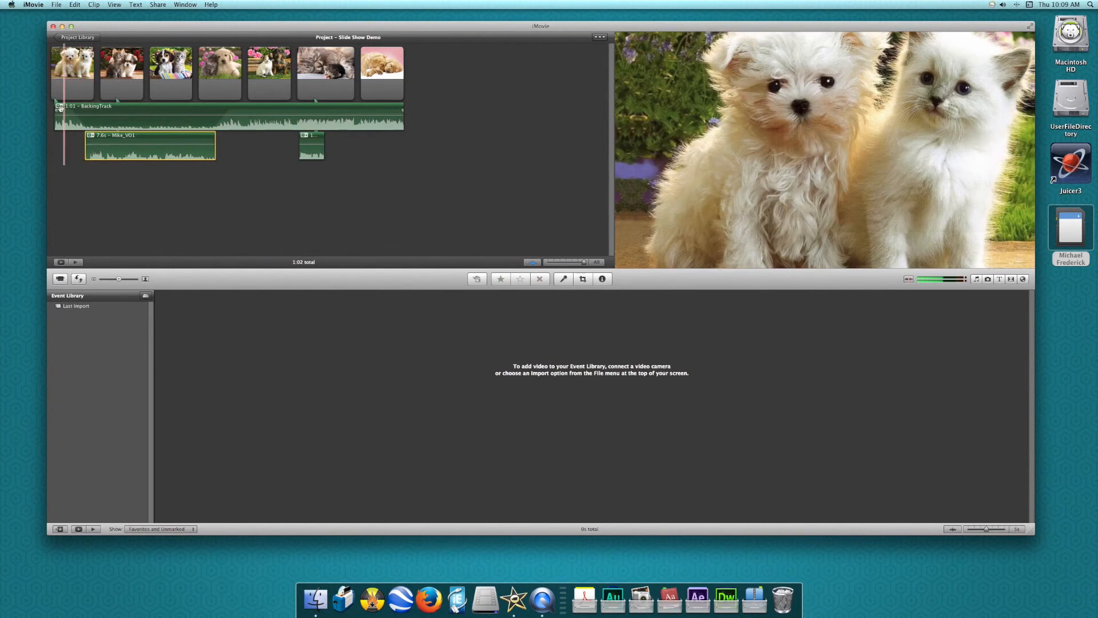
pyautogui.press('space')
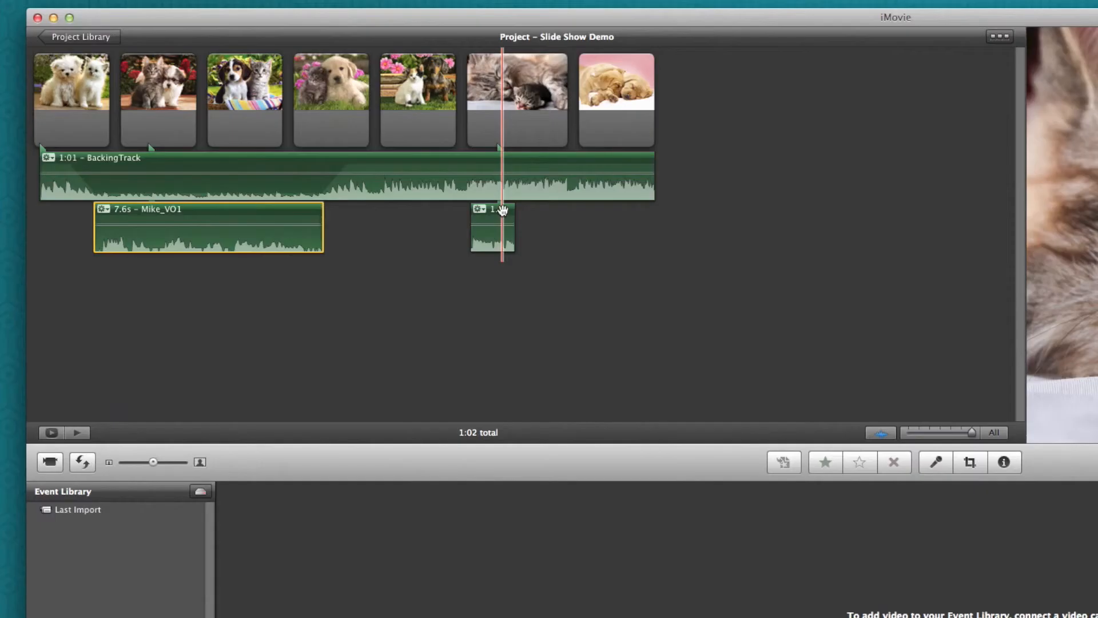
# - Turn on ducking for the short Aya_VO1 clip, reducing the volume of other tracks to 15%
pyautogui.click(308, 137)
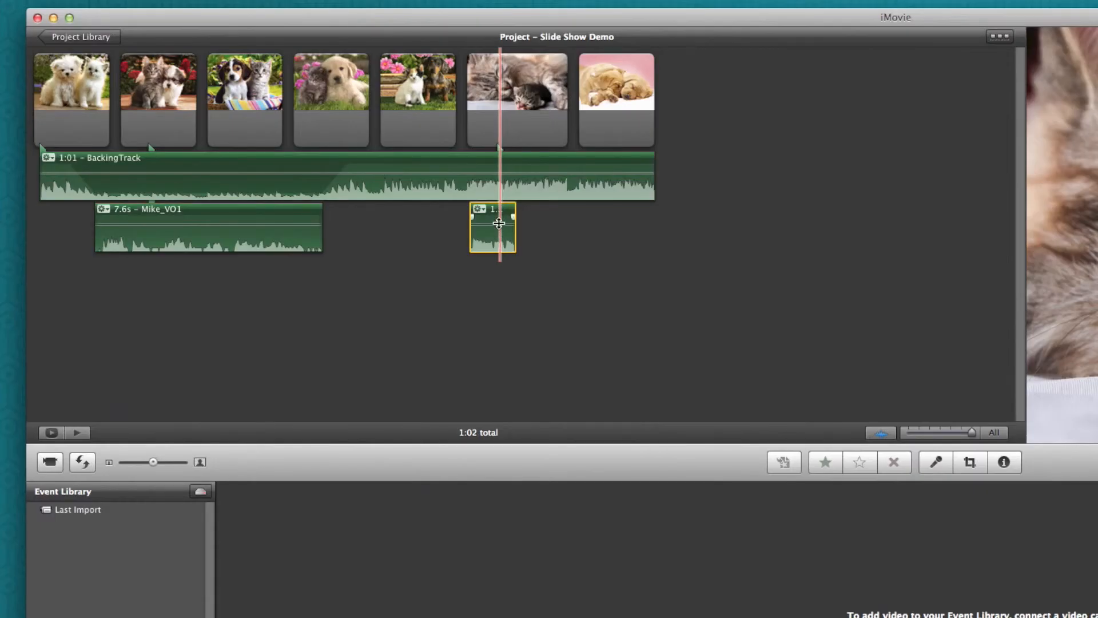
pyautogui.click(480, 209)
pyautogui.click(503, 221)
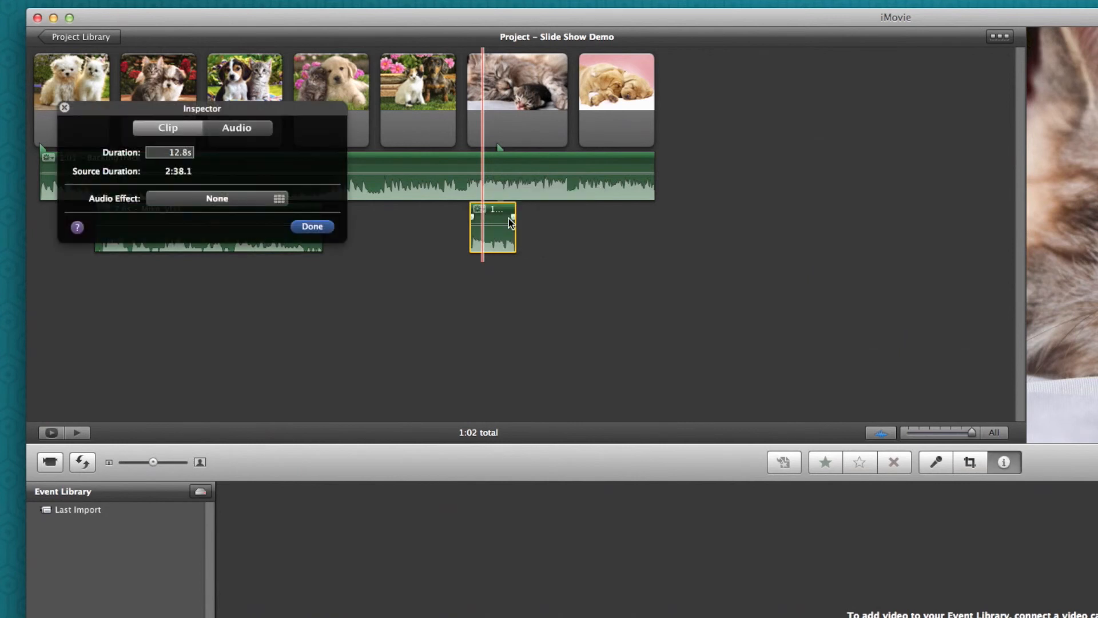
pyautogui.click(232, 134)
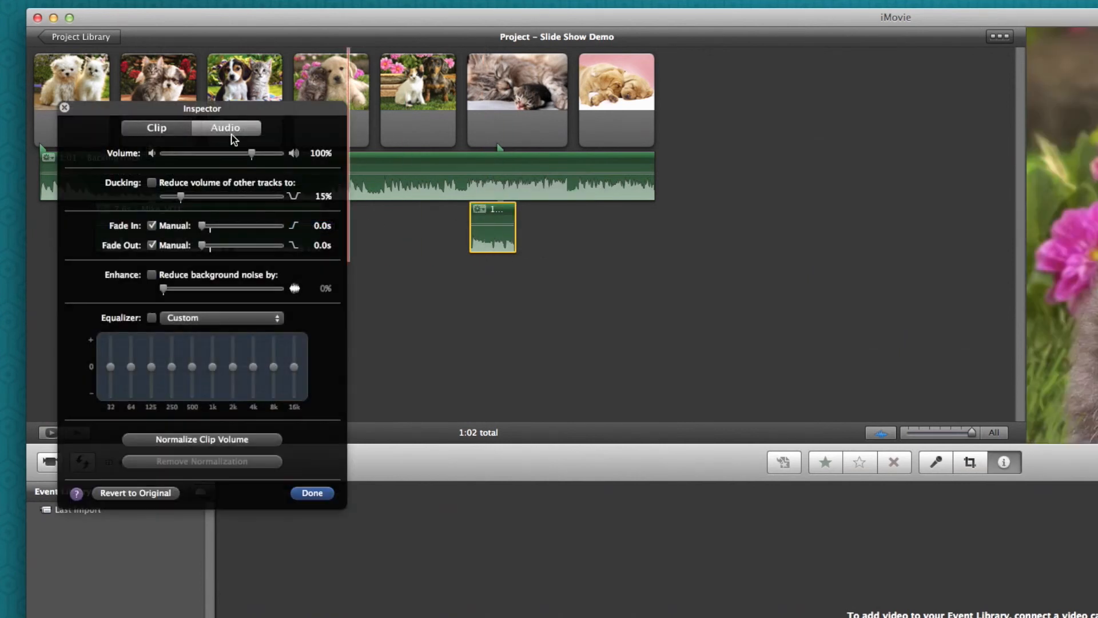
pyautogui.click(153, 183)
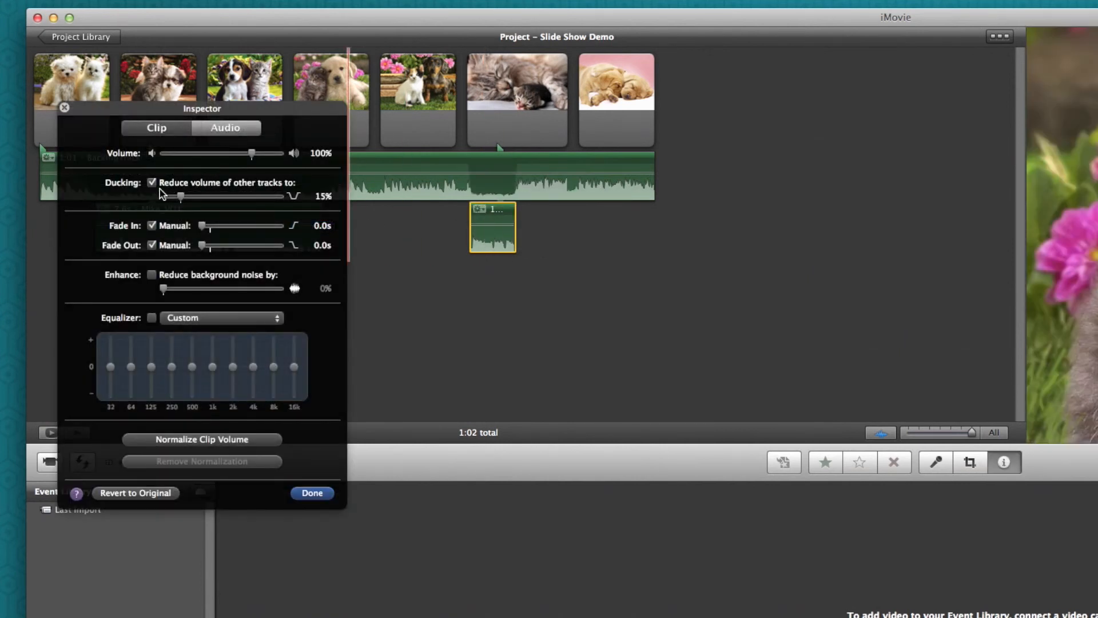
pyautogui.click(312, 493)
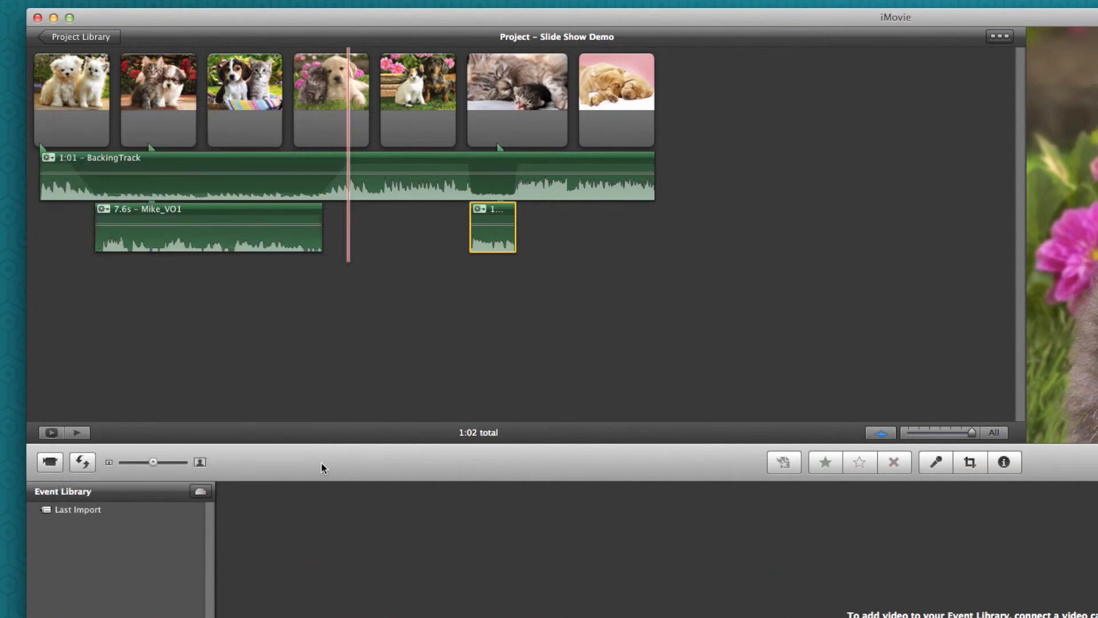
# - Raise the volume of the Mike_VO1 and Aya_VO1 clips directly on their waveforms, keeping Mike_VO1 below peaking
pyautogui.moveTo(255, 221); pyautogui.dragTo(255, 208)
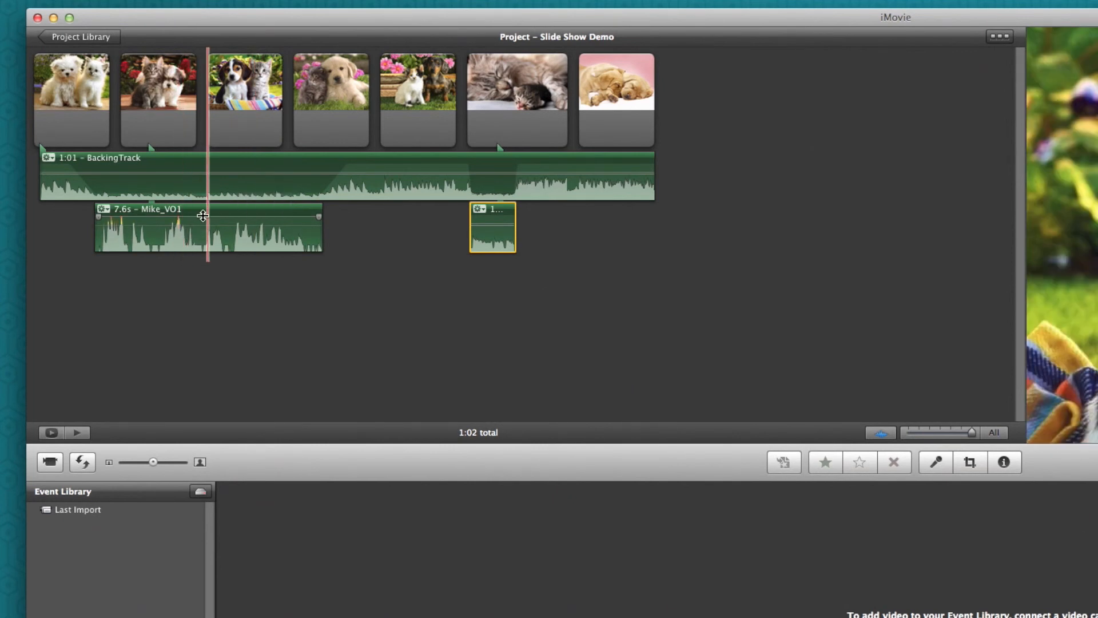
pyautogui.moveTo(203, 218); pyautogui.dragTo(203, 220)
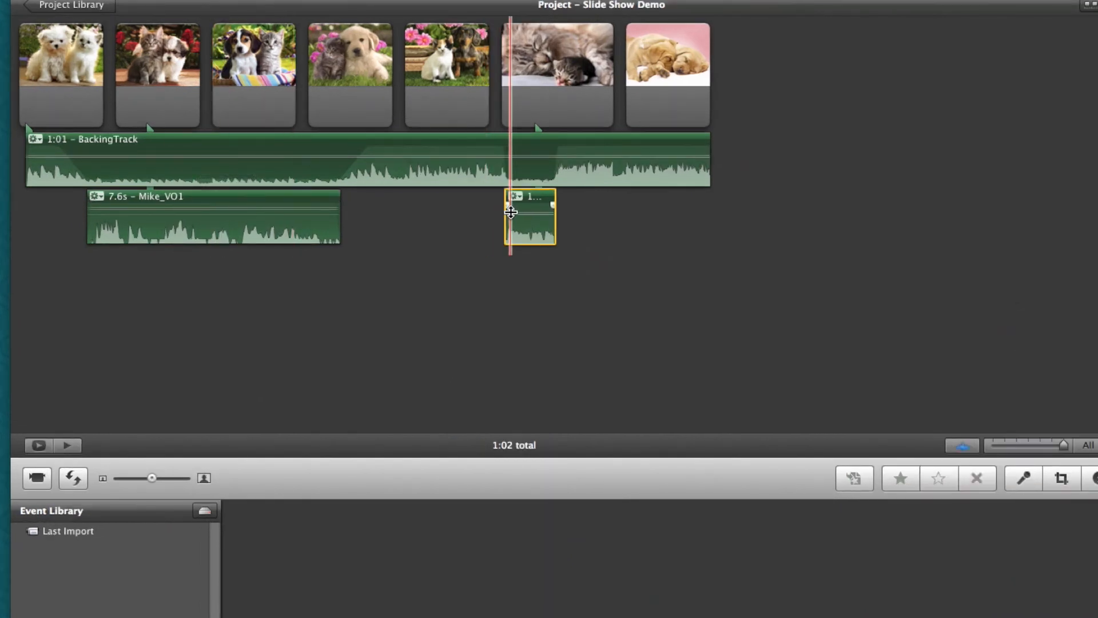
pyautogui.moveTo(511, 209); pyautogui.dragTo(510, 203)
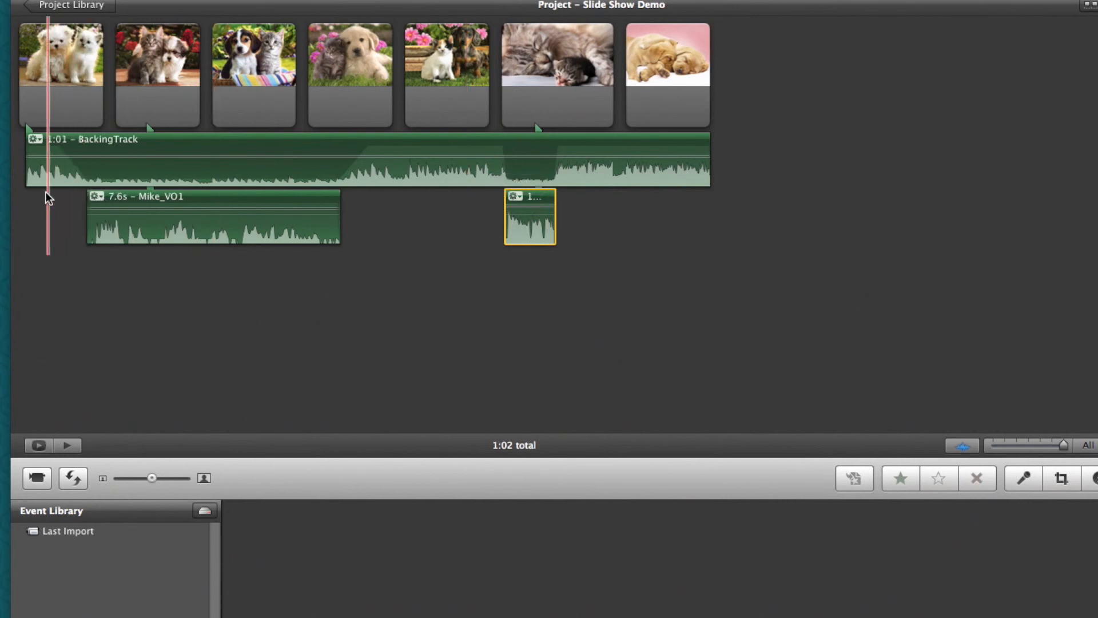
# - Add a short fade-in to the start of BackingTrack, move Mike_VO1 to begin under the second photo, and play the opening
pyautogui.click(31, 151)
pyautogui.moveTo(33, 151); pyautogui.dragTo(53, 149)
pyautogui.moveTo(171, 196); pyautogui.dragTo(225, 197)
pyautogui.press('space')
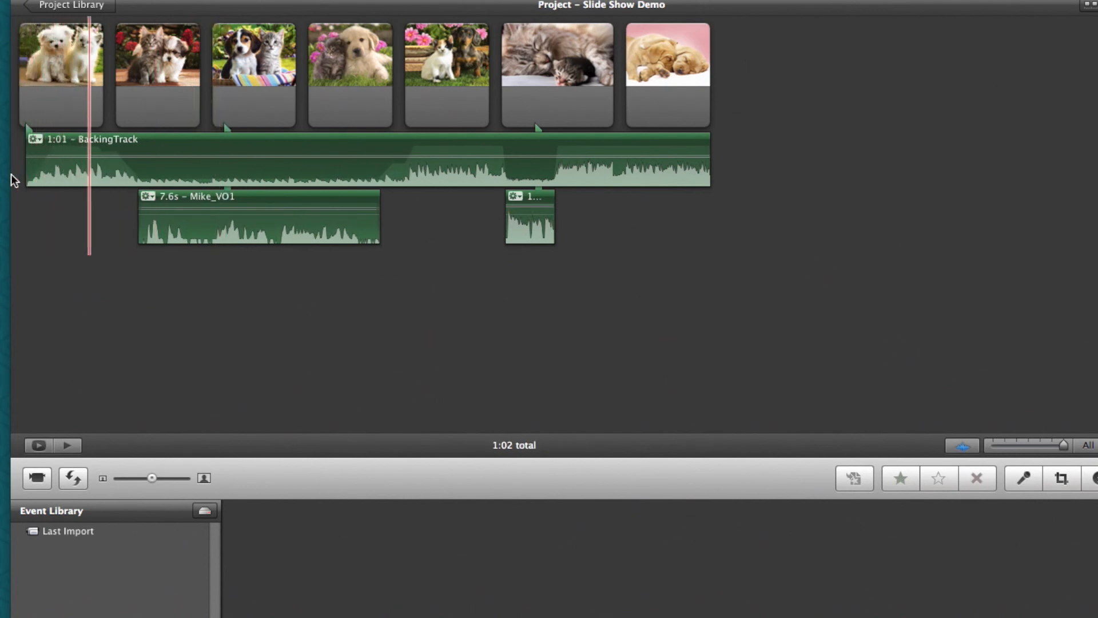